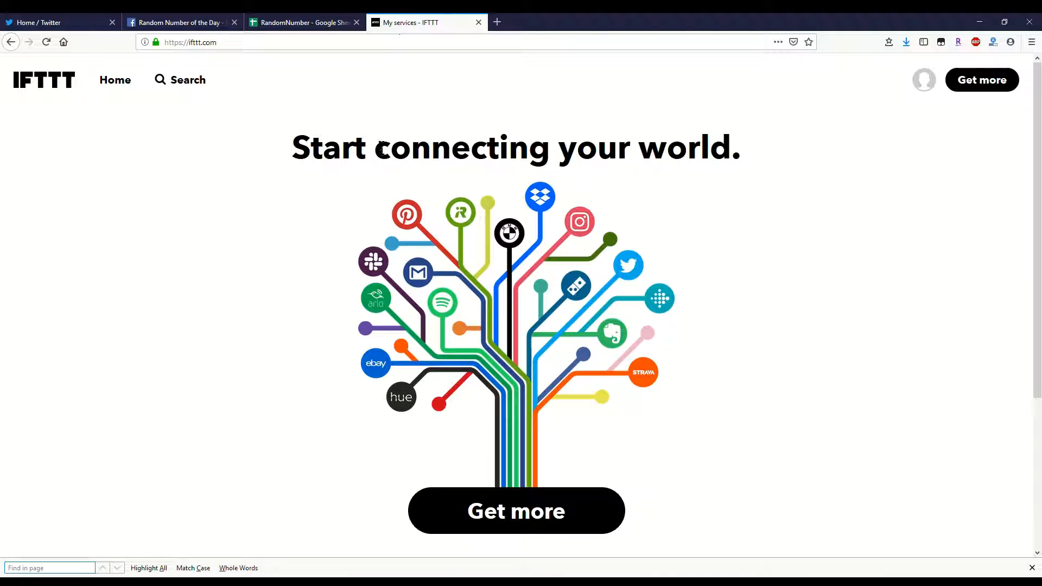
# Step: Start creating a new applet and choose Date & Time as its trigger service
pyautogui.scroll(-1, 825, 125)
pyautogui.scroll(1, 845, 107)
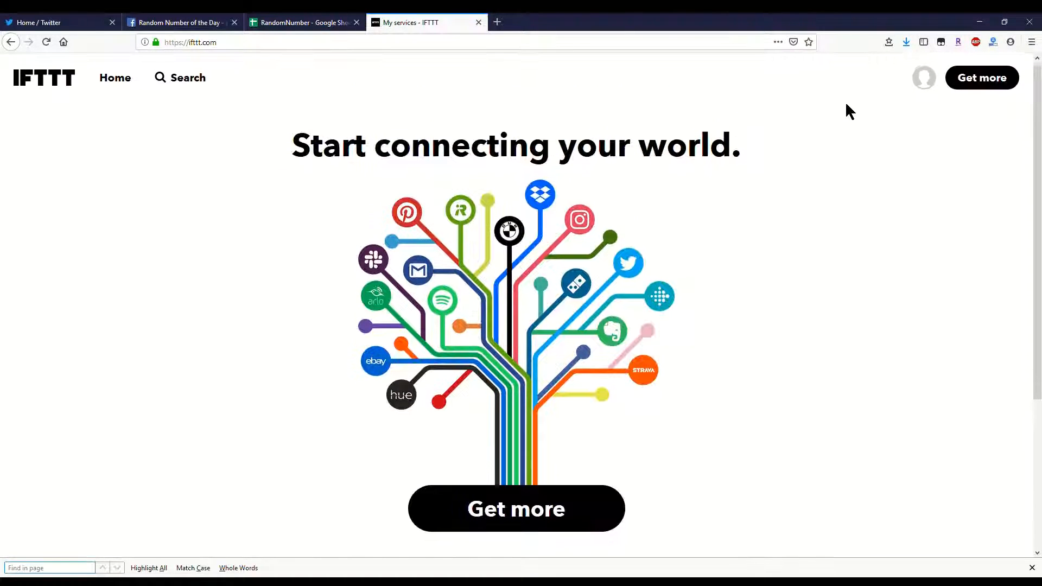
pyautogui.click(929, 81)
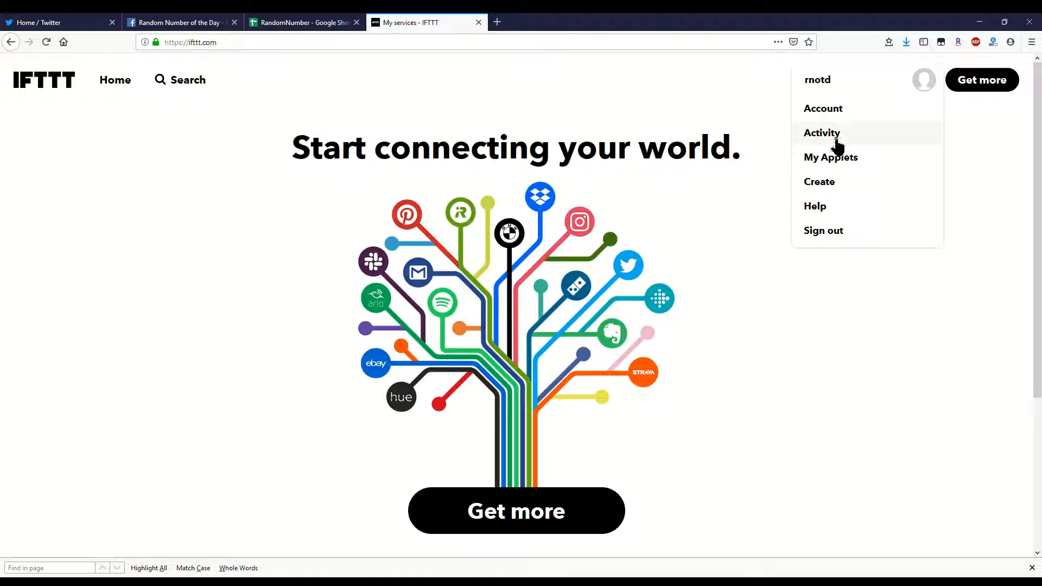
pyautogui.click(826, 187)
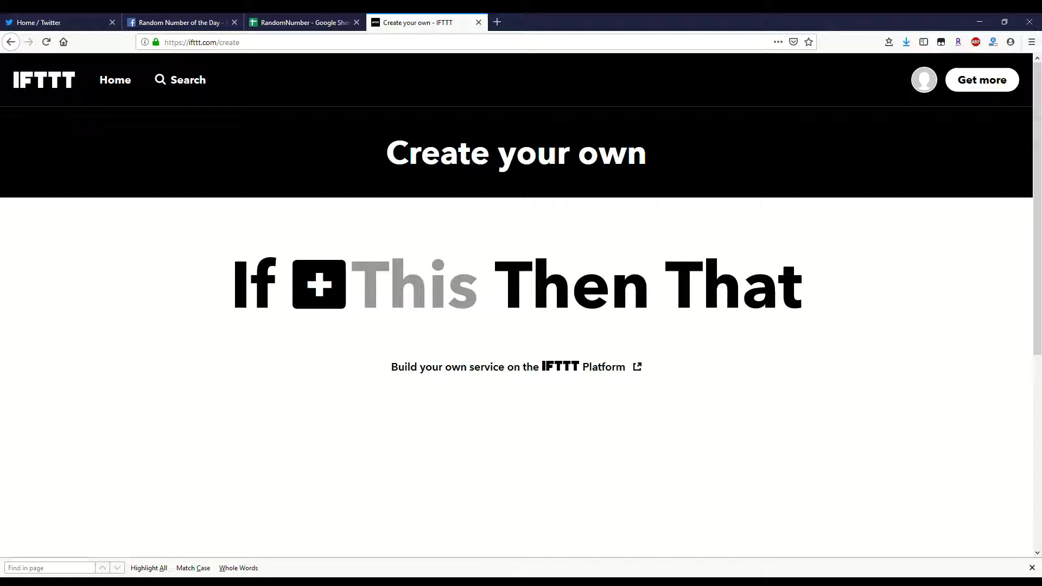
pyautogui.click(324, 285)
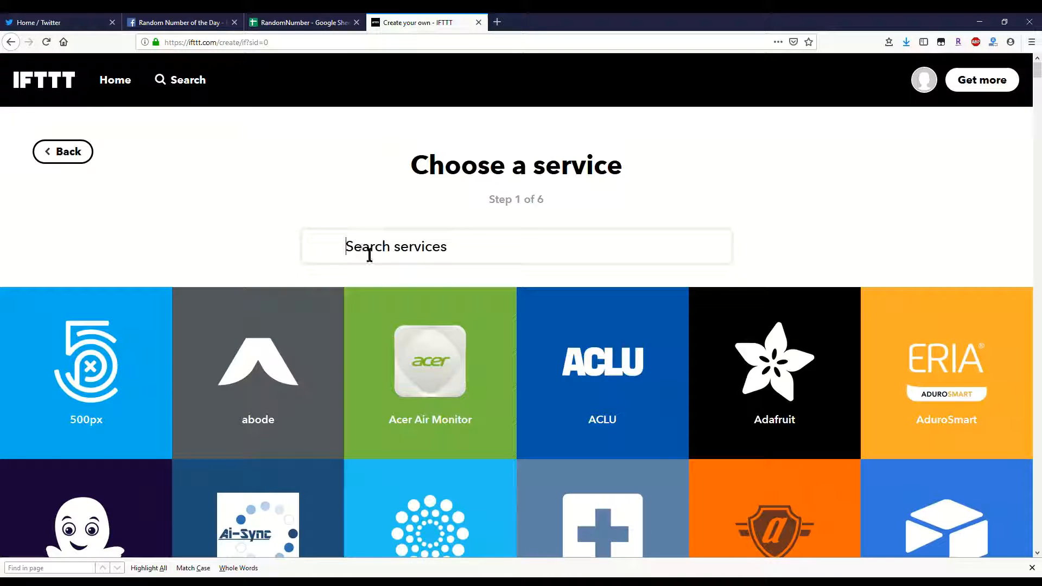
pyautogui.write('date')
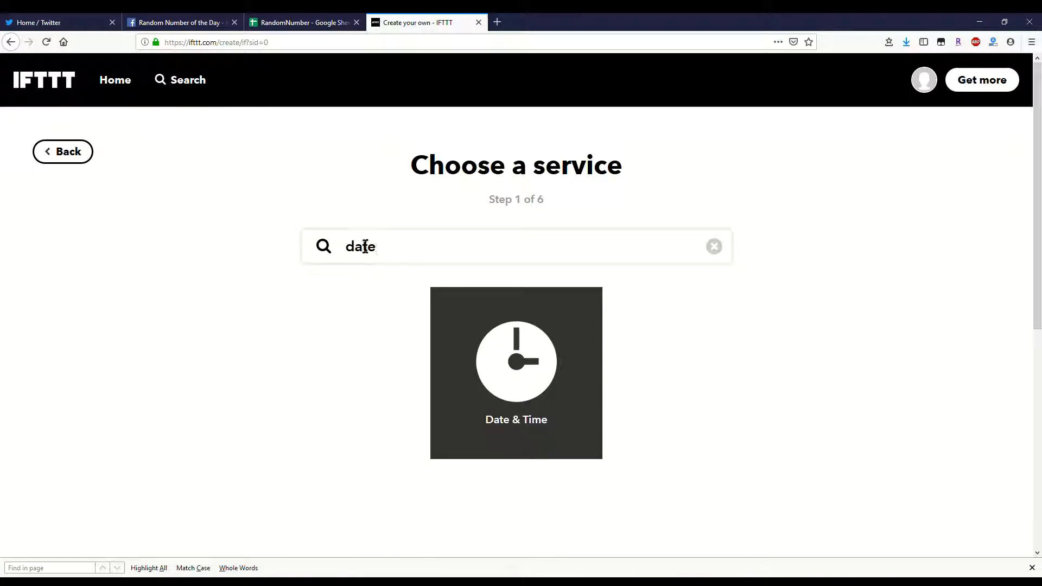
pyautogui.click(503, 350)
pyautogui.click(513, 315)
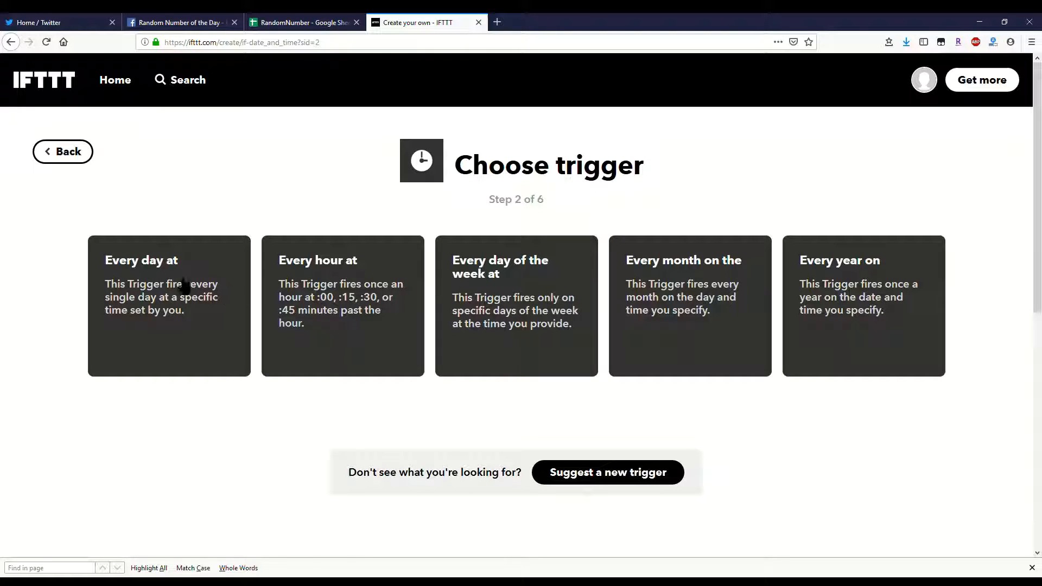
# Step: Create an "Every day at" trigger set to 08 AM and 00 minutes
pyautogui.click(167, 283)
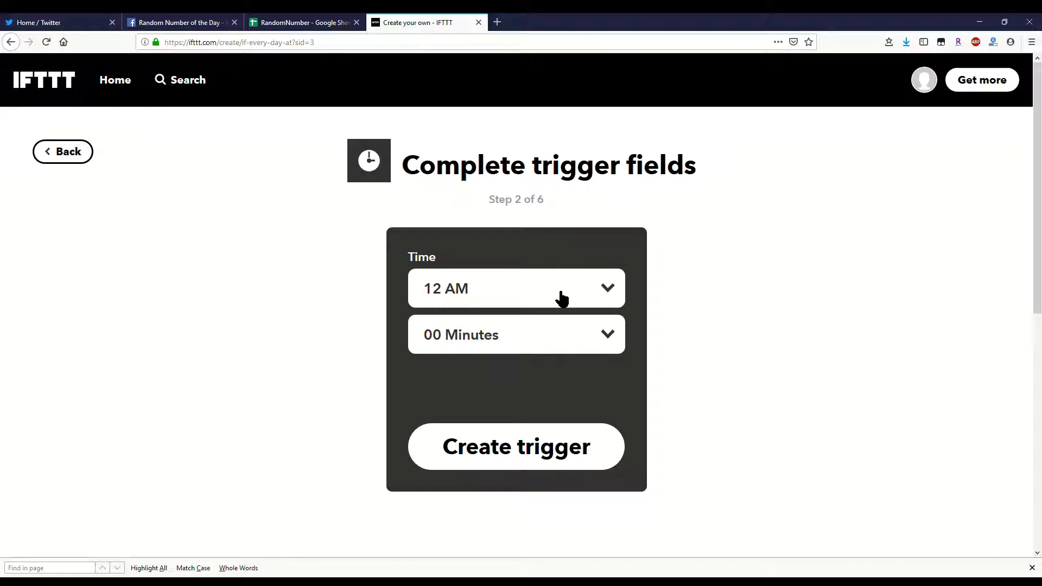
pyautogui.click(443, 405)
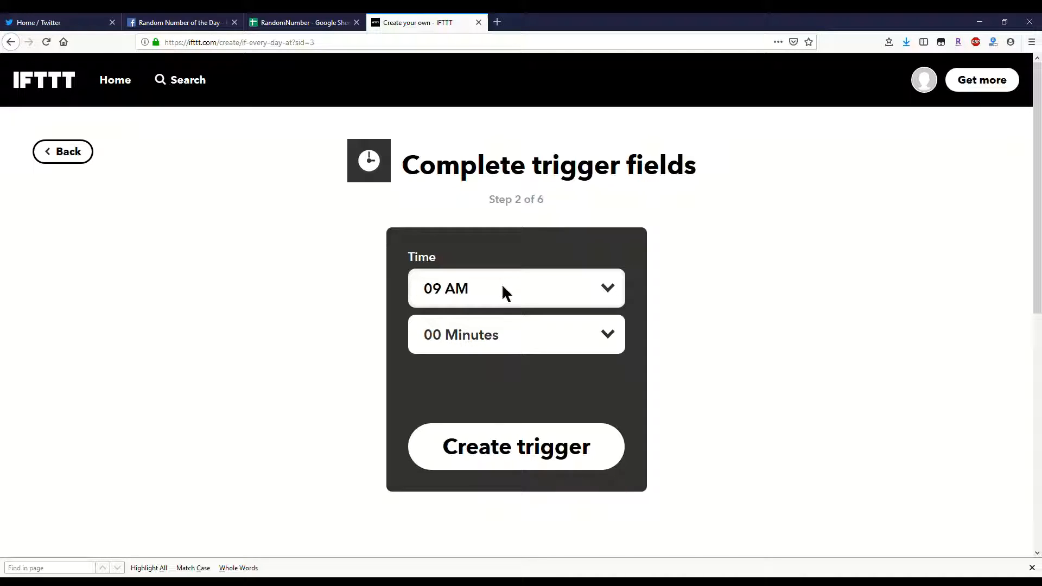
pyautogui.press('Up')
pyautogui.click(510, 451)
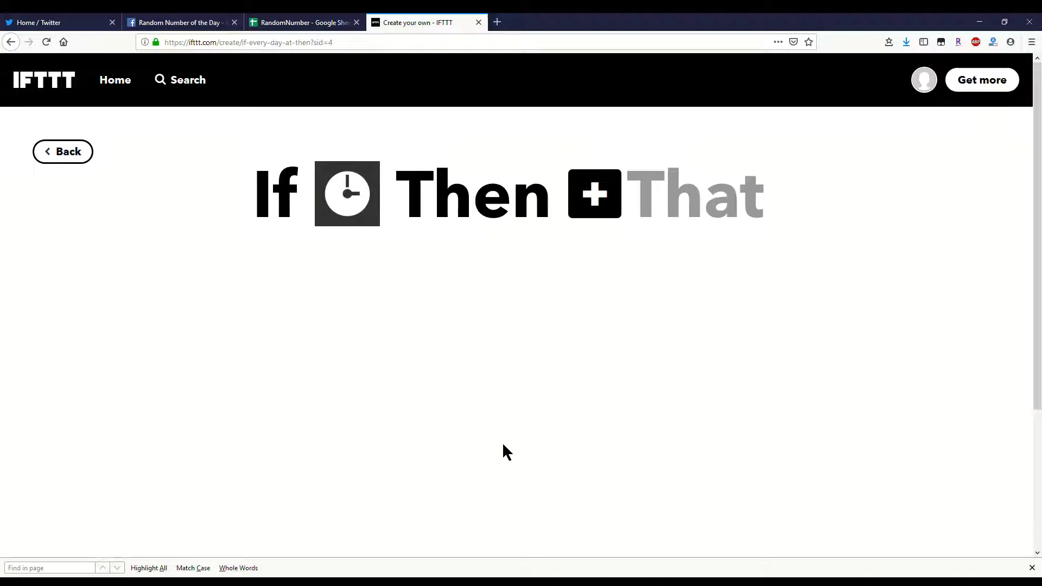
# Step: Choose Google Sheets as the action service with the "Add row to spreadsheet" action
pyautogui.click(595, 193)
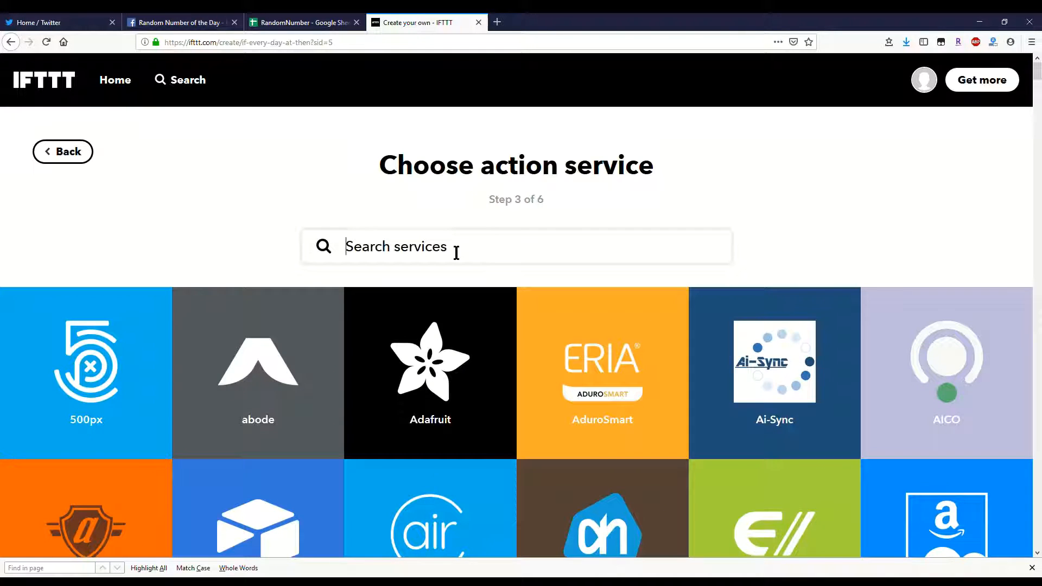
pyautogui.write('shee')
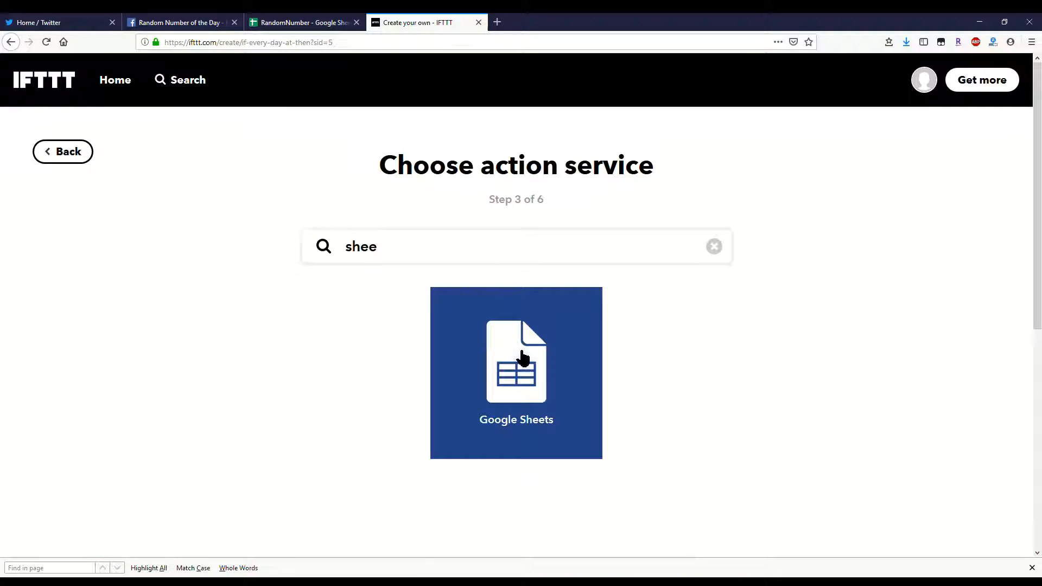
pyautogui.click(522, 359)
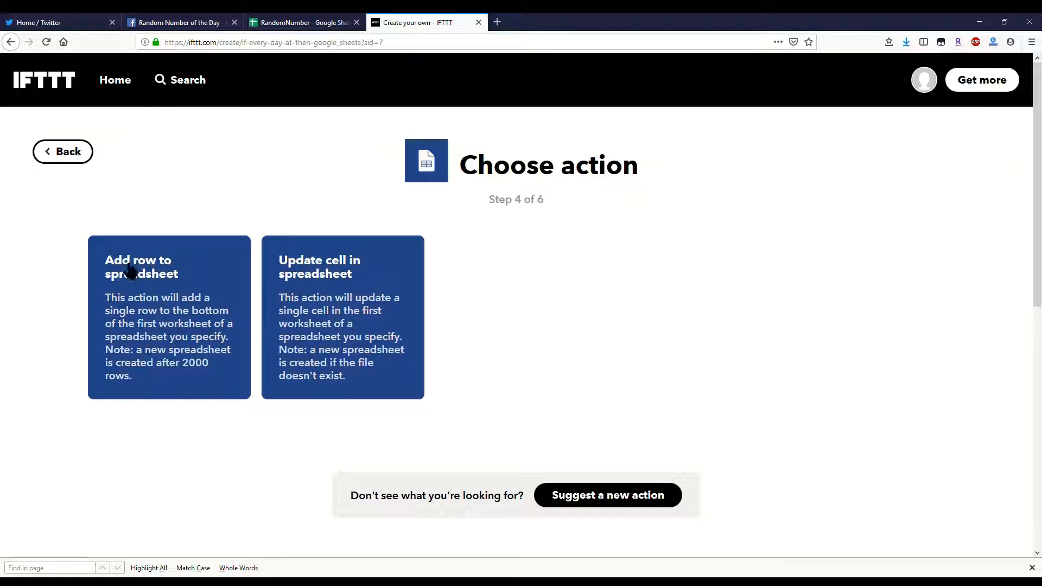
pyautogui.click(138, 271)
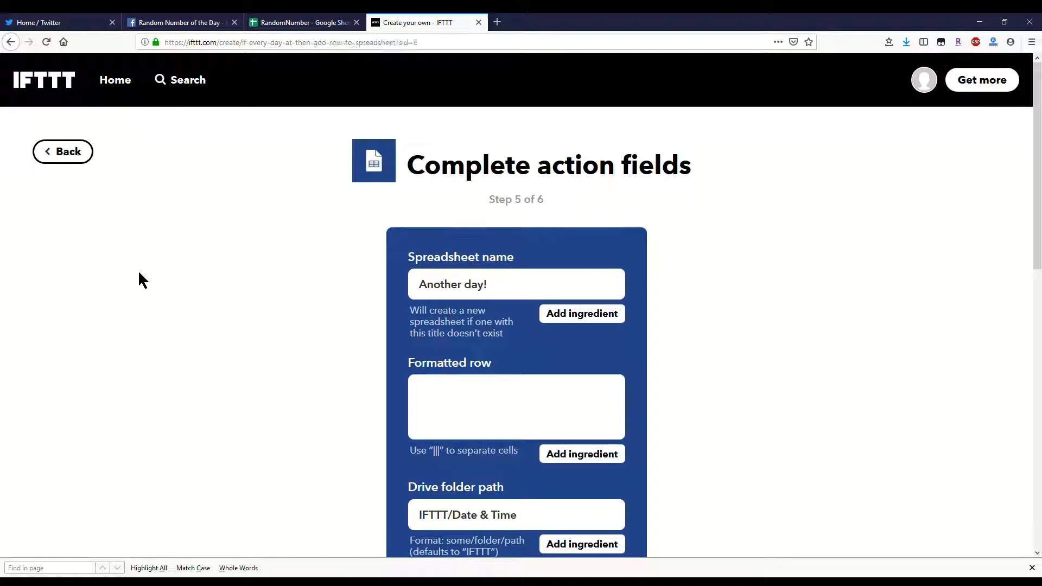
# Step: Set the action's spreadsheet name to RandomNumber
pyautogui.tripleClick(544, 296)
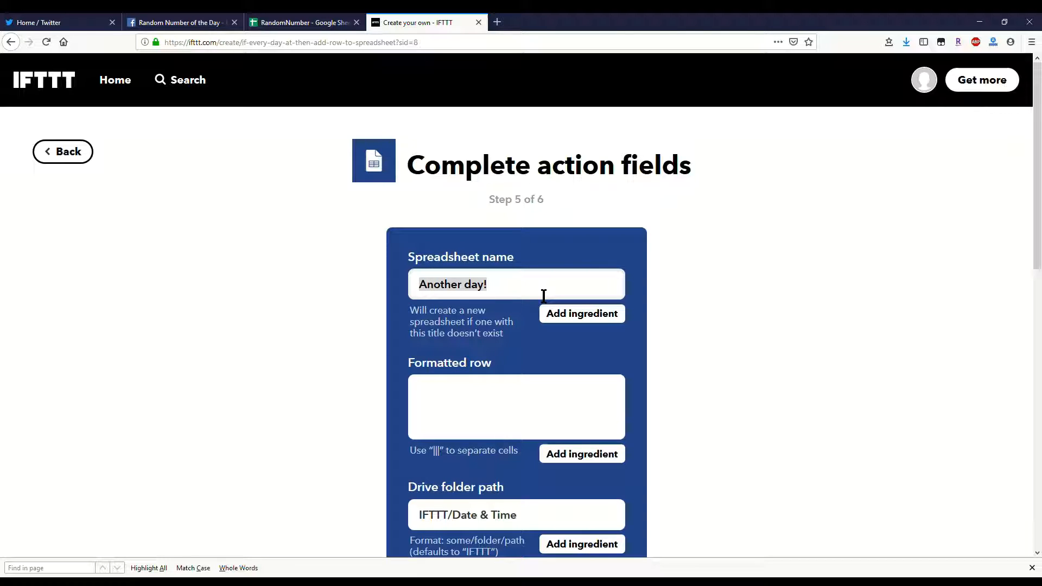
pyautogui.write('Randm')
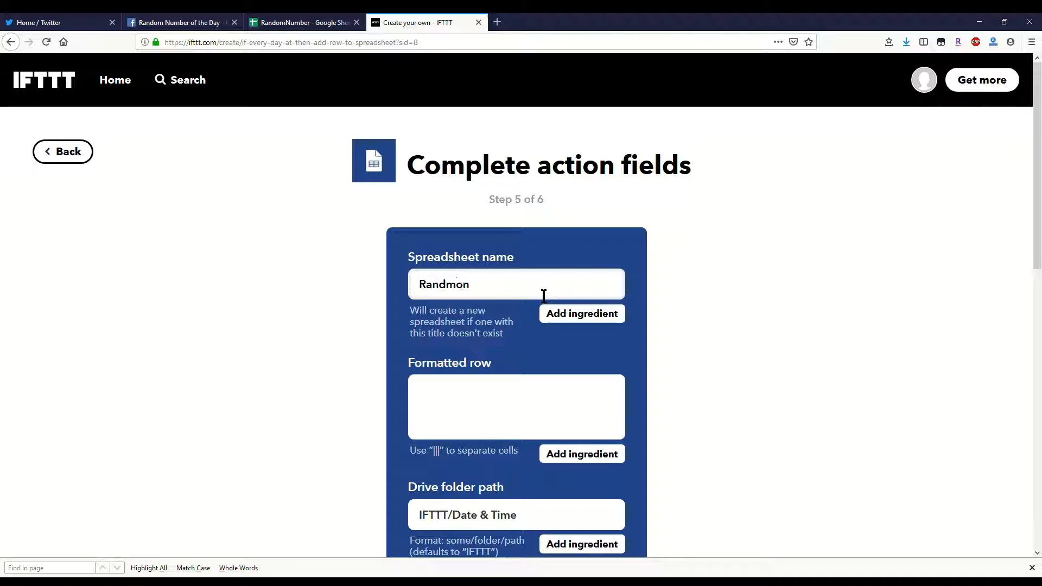
pyautogui.press('BackSpace')
pyautogui.write('omNumber')
pyautogui.click(485, 393)
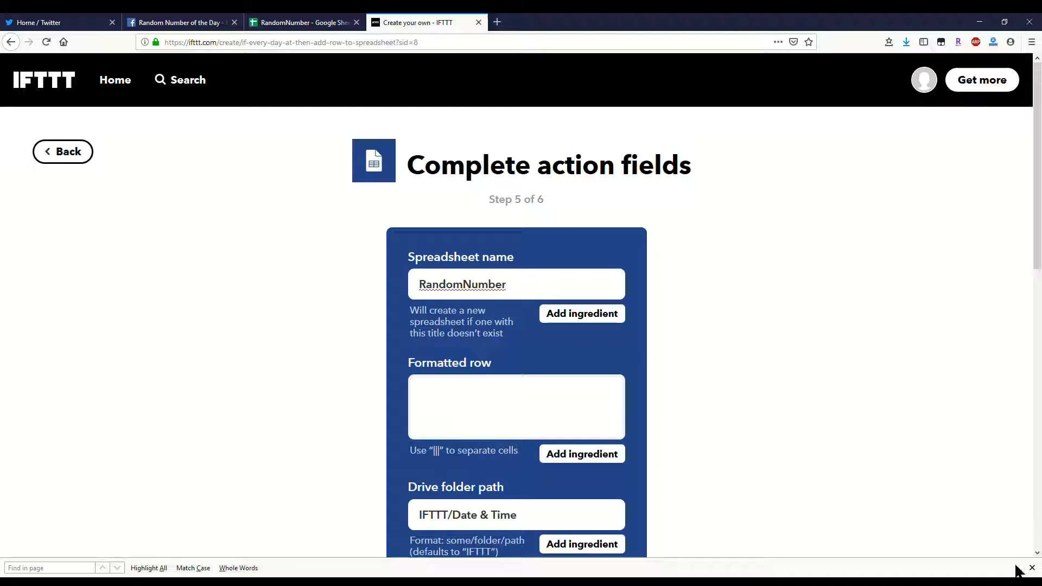
pyautogui.click(1032, 567)
pyautogui.write('RANDOMIN')
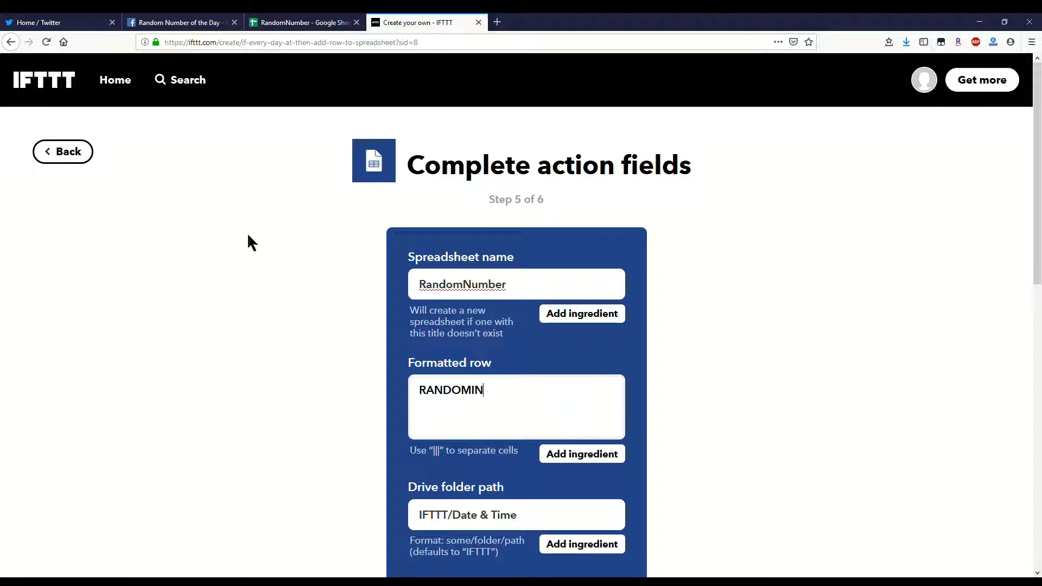
# Step: Switch to the RandomNumber spreadsheet in Google Sheets and enter =RANDBETWEEN(1, 1000) in cell A1
pyautogui.click(299, 22)
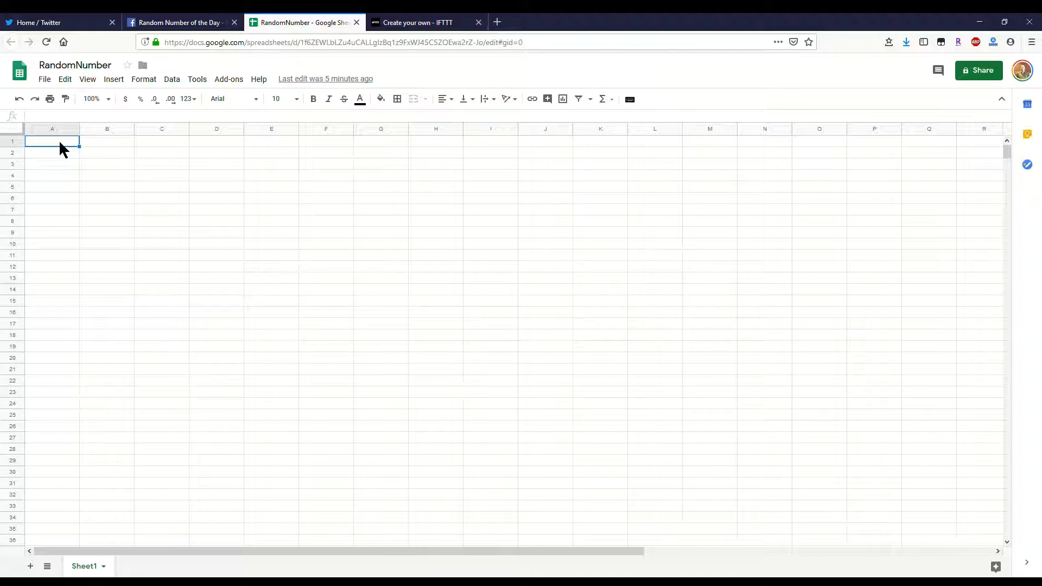
pyautogui.write('=RANDOM')
pyautogui.press('BackSpace')
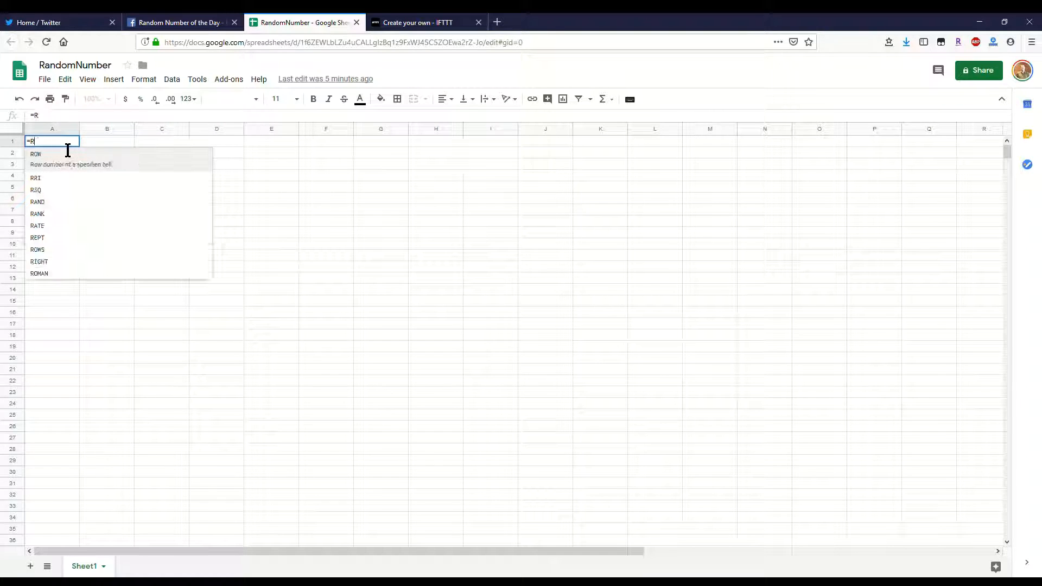
pyautogui.write('D')
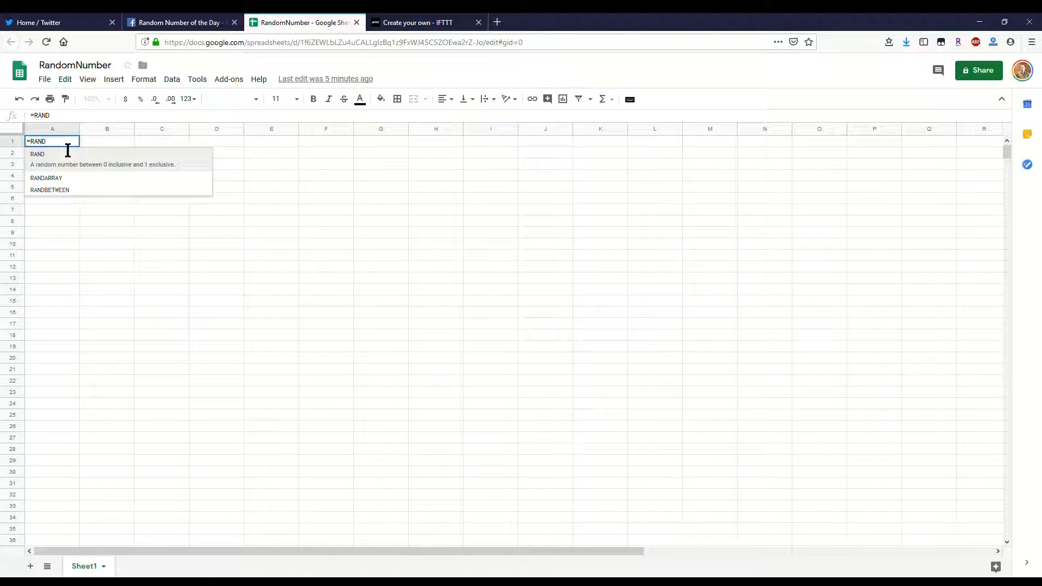
pyautogui.click(59, 187)
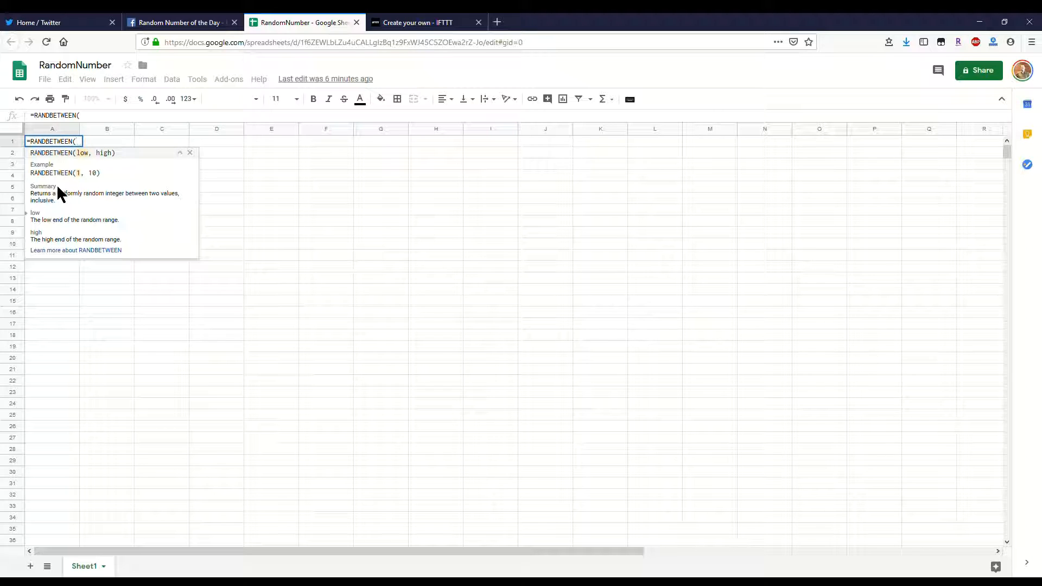
pyautogui.write('1, 1000')
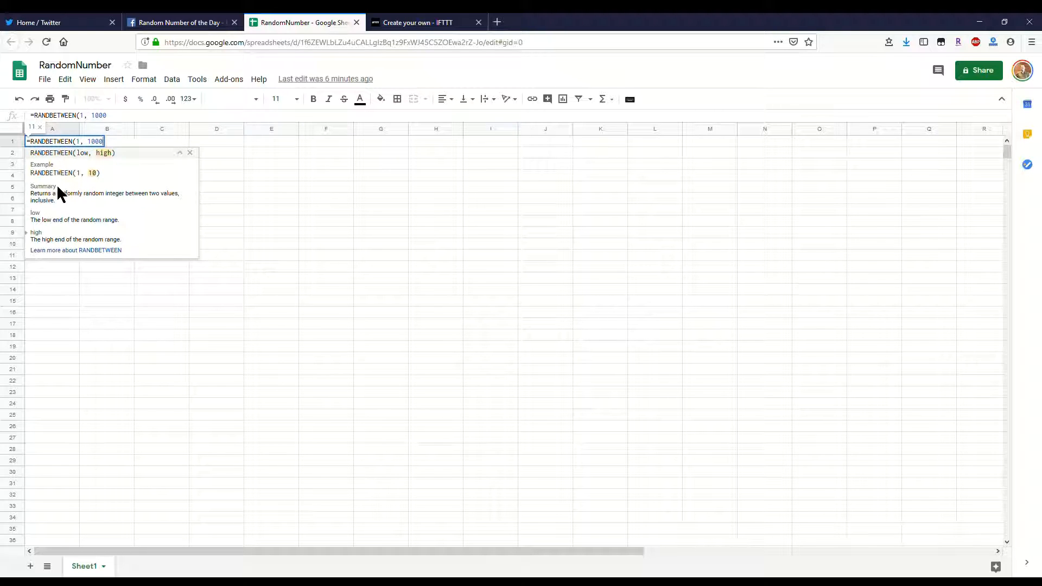
pyautogui.write(')')
pyautogui.press('Return')
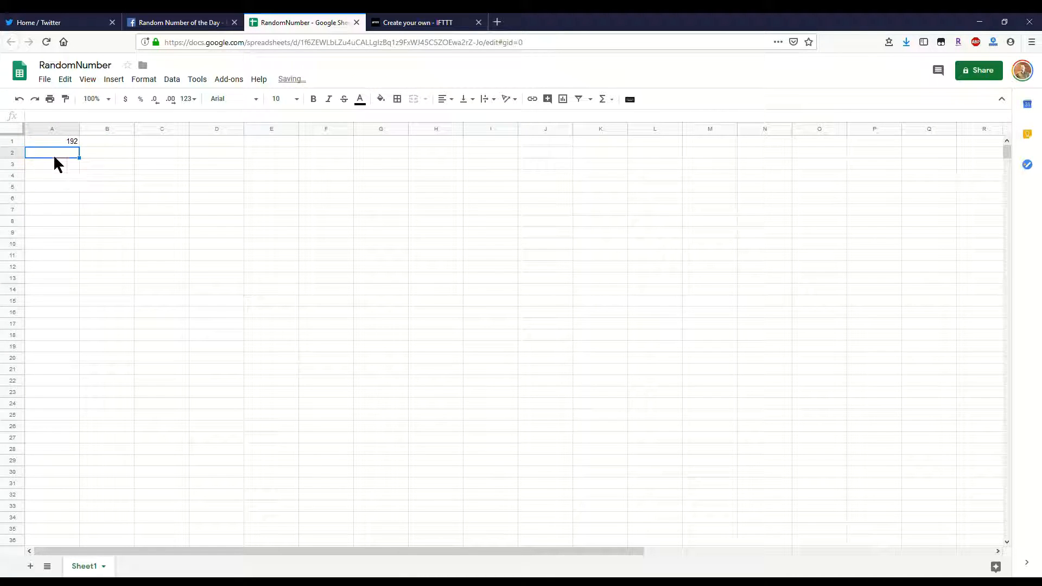
# Step: Copy the formula from cell A1 and, back in IFTTT, replace the formatted row's content with =RANDBETWEEN(1, 1000)
pyautogui.click(49, 141)
pyautogui.moveTo(109, 115); pyautogui.dragTo(27, 114)
pyautogui.hotkey('ctrl', 'c')
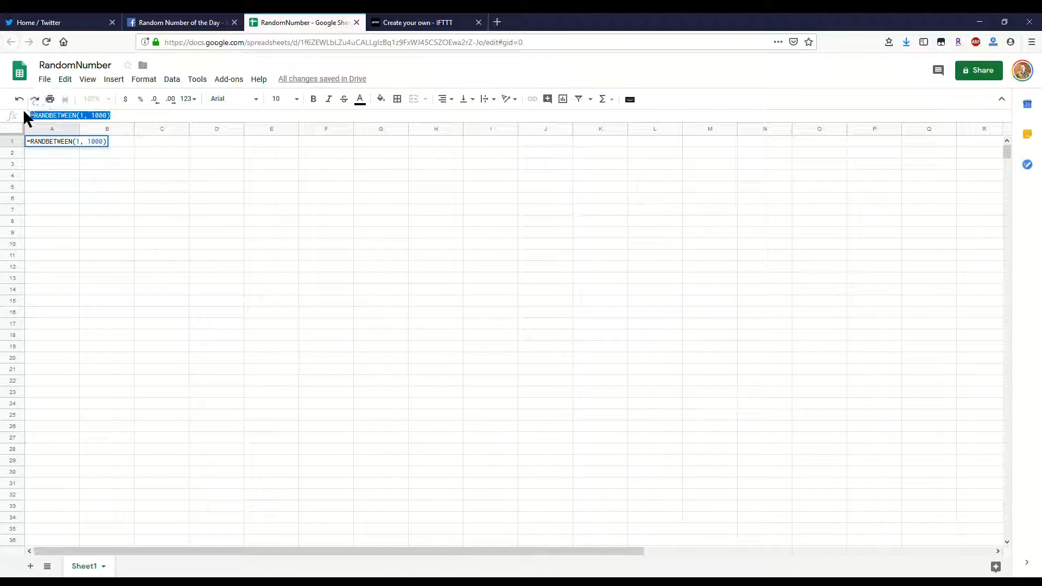
pyautogui.click(387, 20)
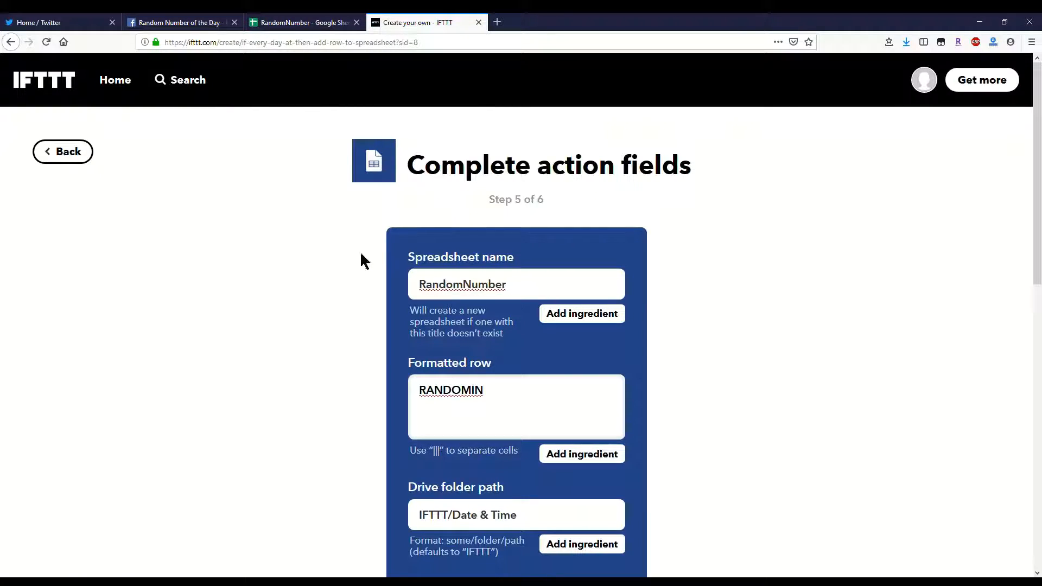
pyautogui.moveTo(512, 391); pyautogui.dragTo(398, 404)
pyautogui.hotkey('ctrl', 'v')
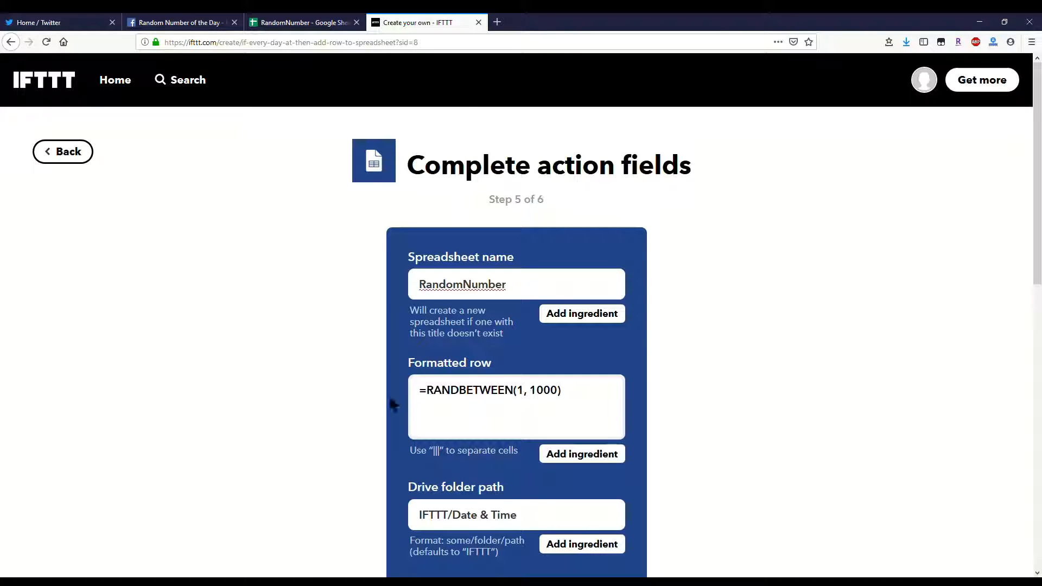
# Step: Shorten the action's Drive folder path to IFTTT
pyautogui.scroll(-3, 355, 330)
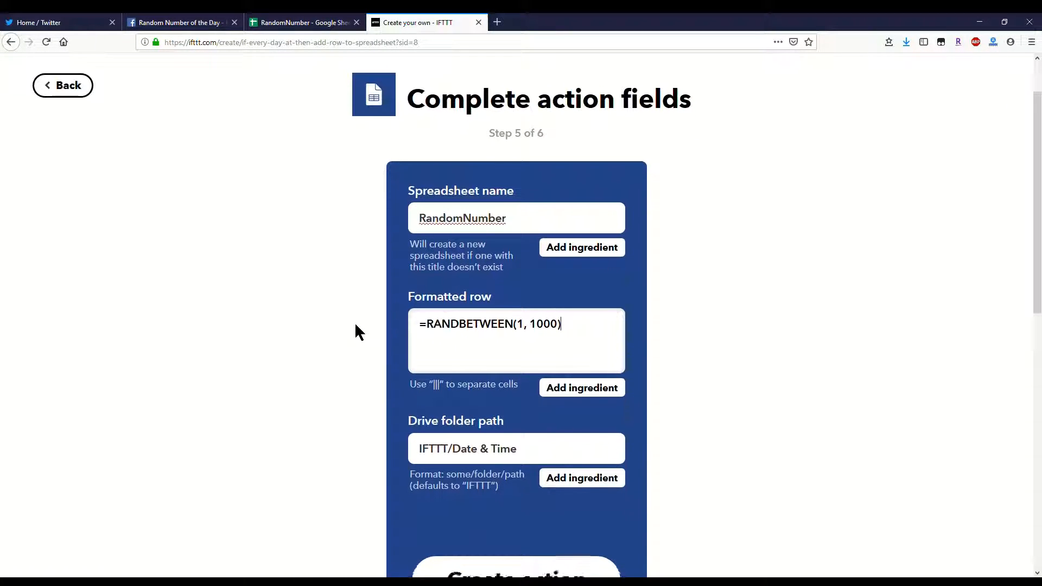
pyautogui.moveTo(540, 414); pyautogui.dragTo(458, 416)
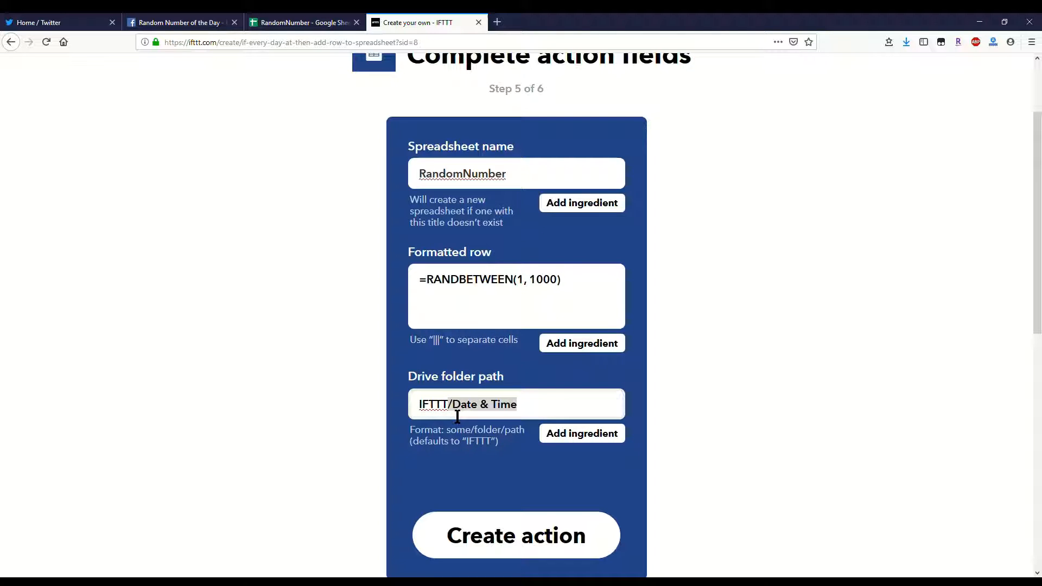
pyautogui.press('BackSpace')
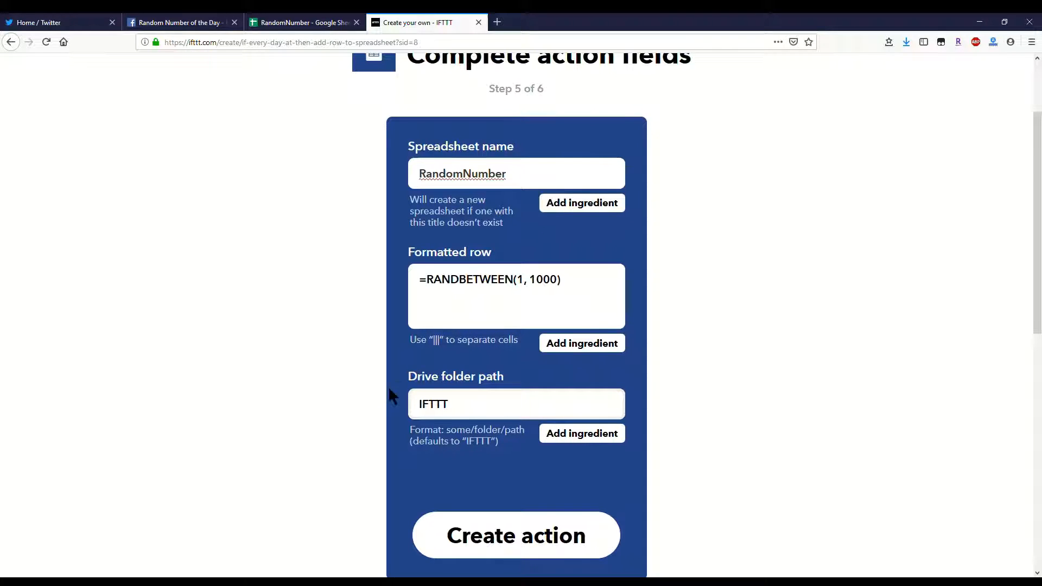
# Step: Create the spreadsheet action and finish the applet with run notifications enabled
pyautogui.scroll(-2, 389, 389)
pyautogui.click(473, 482)
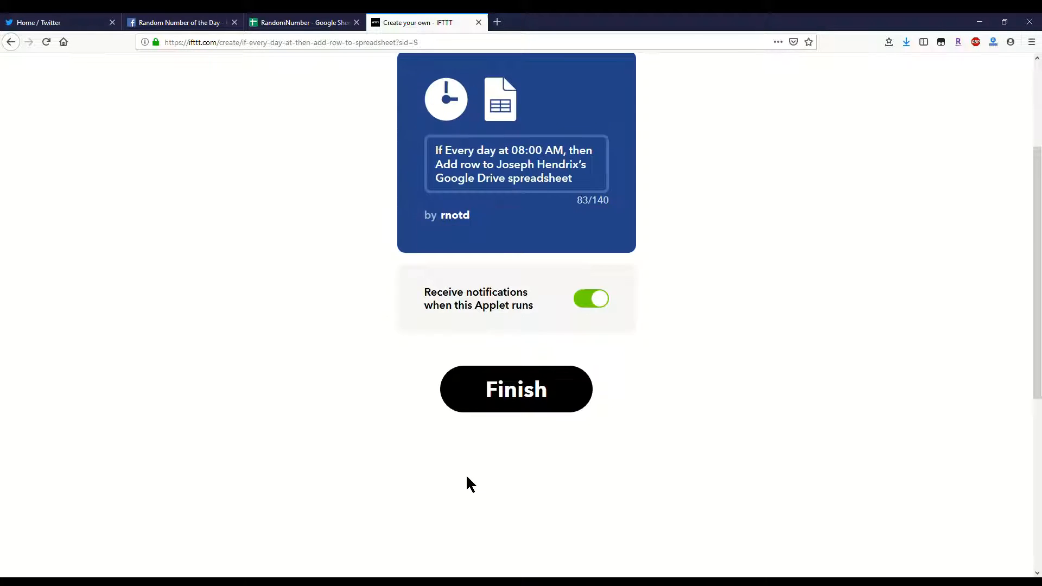
pyautogui.scroll(2, 402, 423)
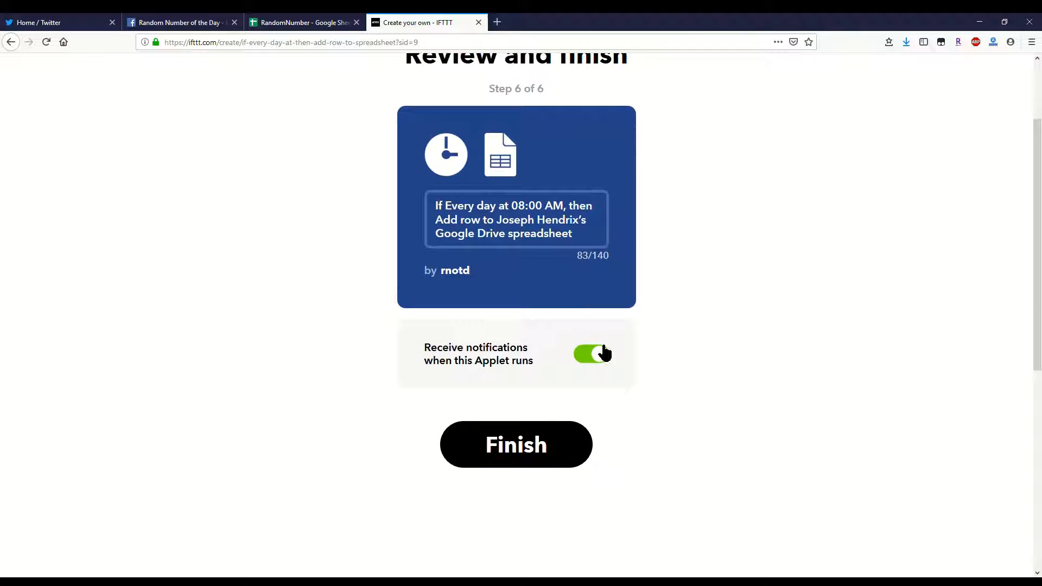
pyautogui.click(510, 435)
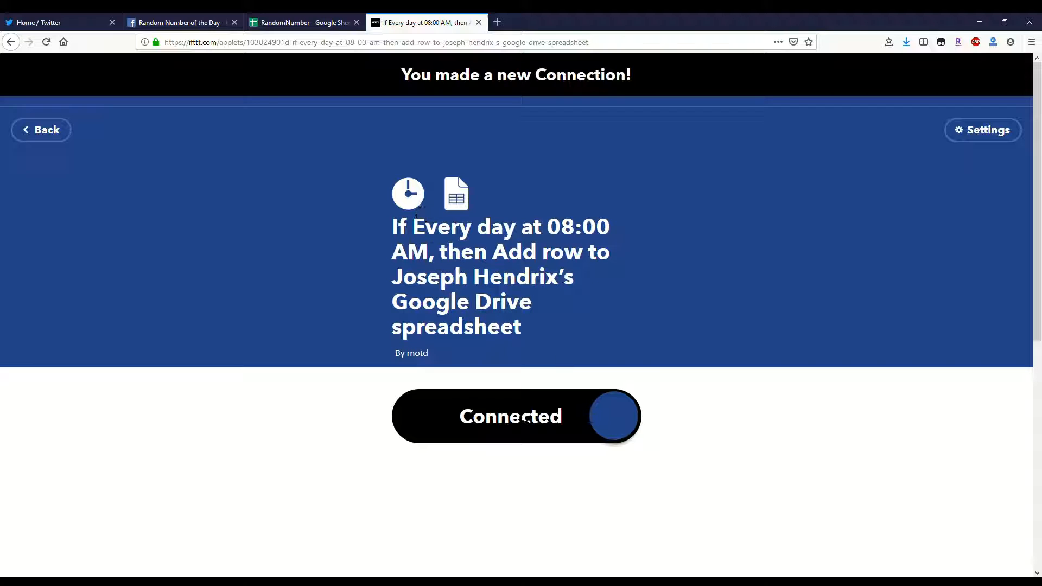
# Step: Open the finished applet's settings and replace its title with "Every day at 8am, add"
pyautogui.click(975, 135)
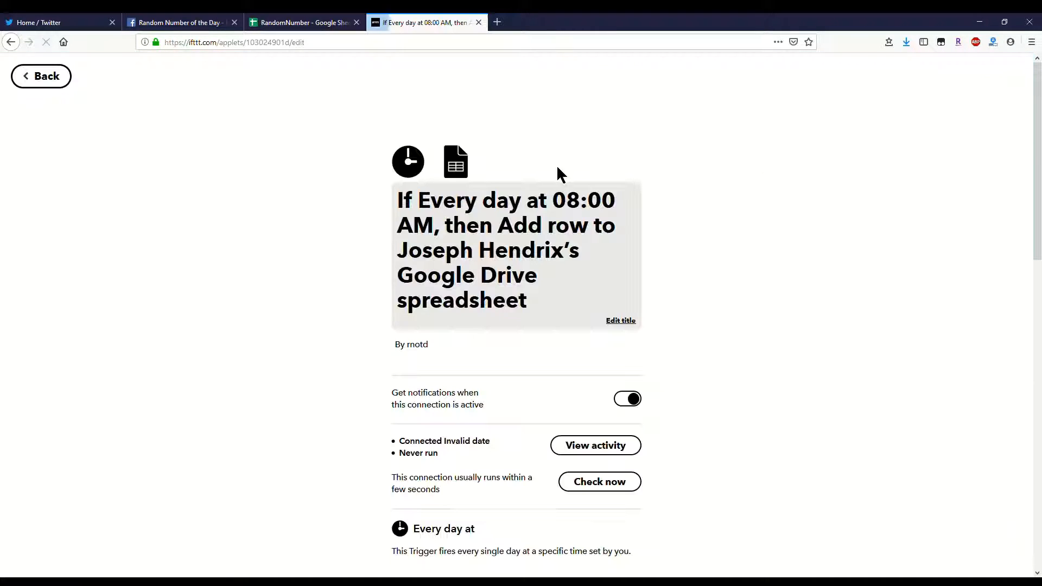
pyautogui.click(620, 321)
pyautogui.moveTo(553, 309); pyautogui.dragTo(396, 205)
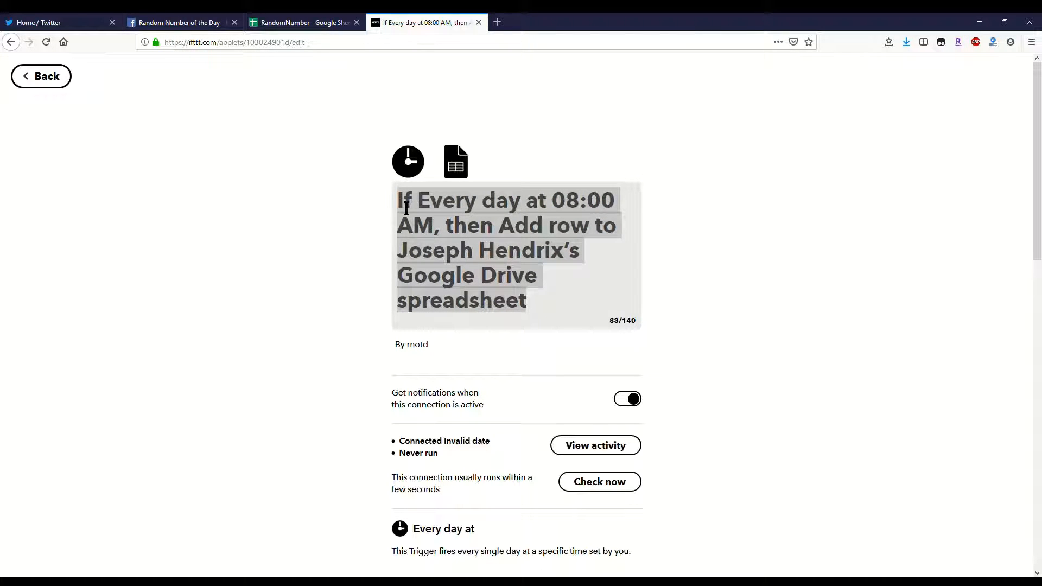
pyautogui.write('Eve')
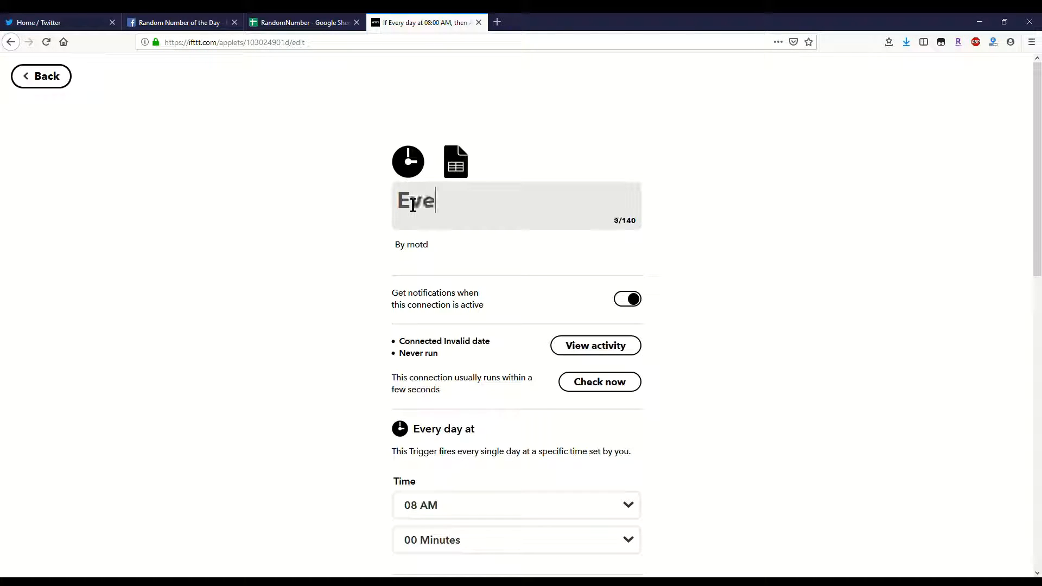
pyautogui.write('ry daya t')
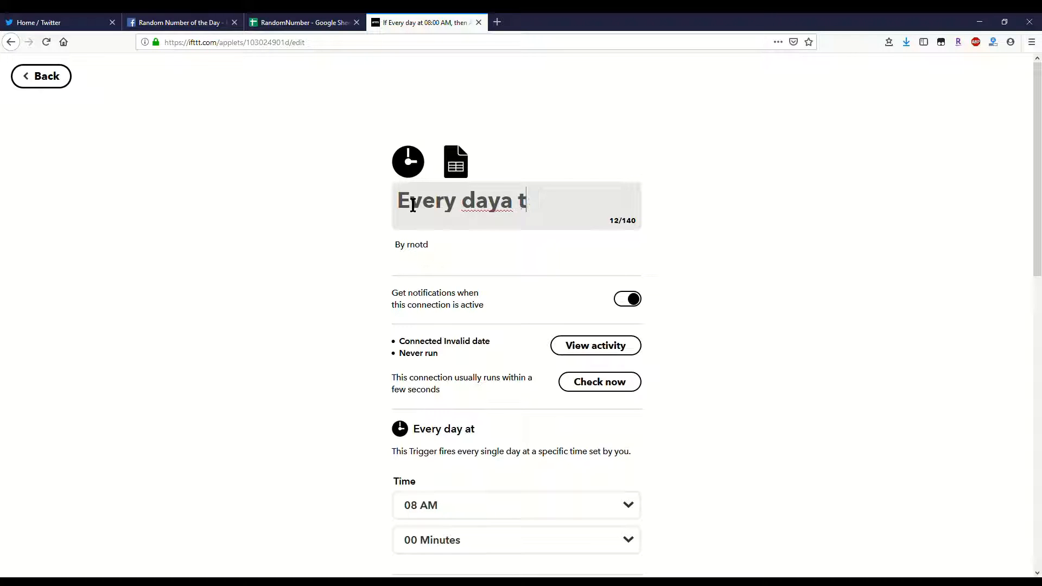
pyautogui.press('BackSpace')
pyautogui.press('BackSpace')
pyautogui.press('BackSpace')
pyautogui.write('at 8am, ')
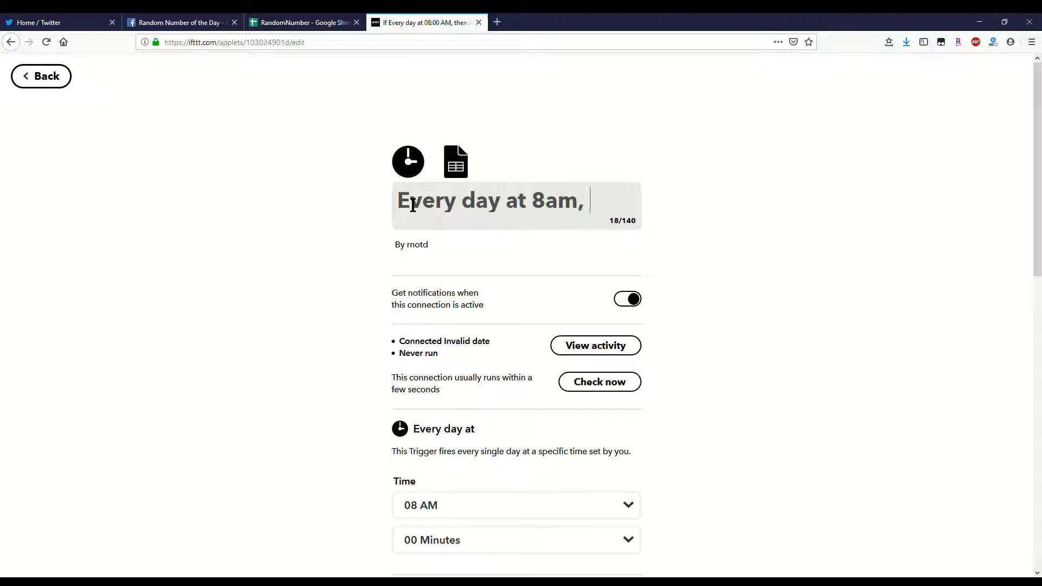
pyautogui.write('add')
# Step: Copy the formatted row's formula into the applet title and complete it as "Every day at 8am, add =RANDBETWEEN(1, 1000) to RandomNumber"
pyautogui.scroll(-4, 323, 309)
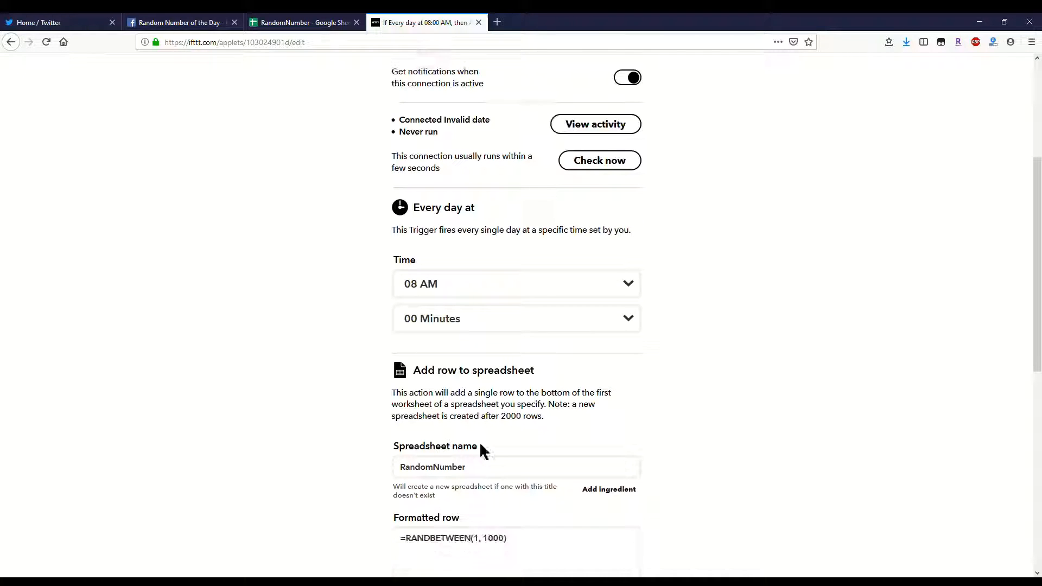
pyautogui.moveTo(523, 544); pyautogui.dragTo(391, 540)
pyautogui.hotkey('ctrl', 'c')
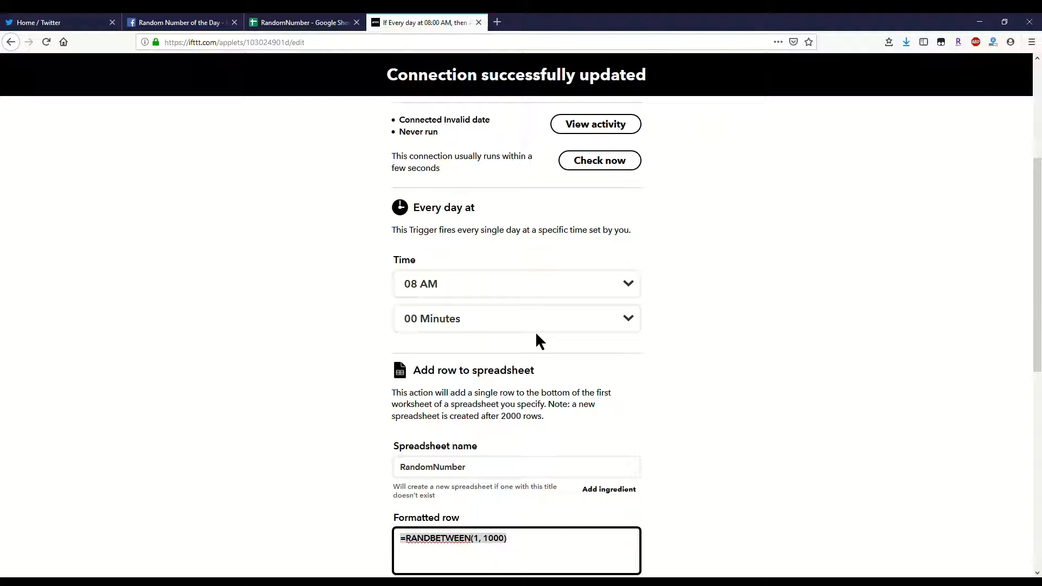
pyautogui.scroll(4, 535, 331)
pyautogui.click(541, 214)
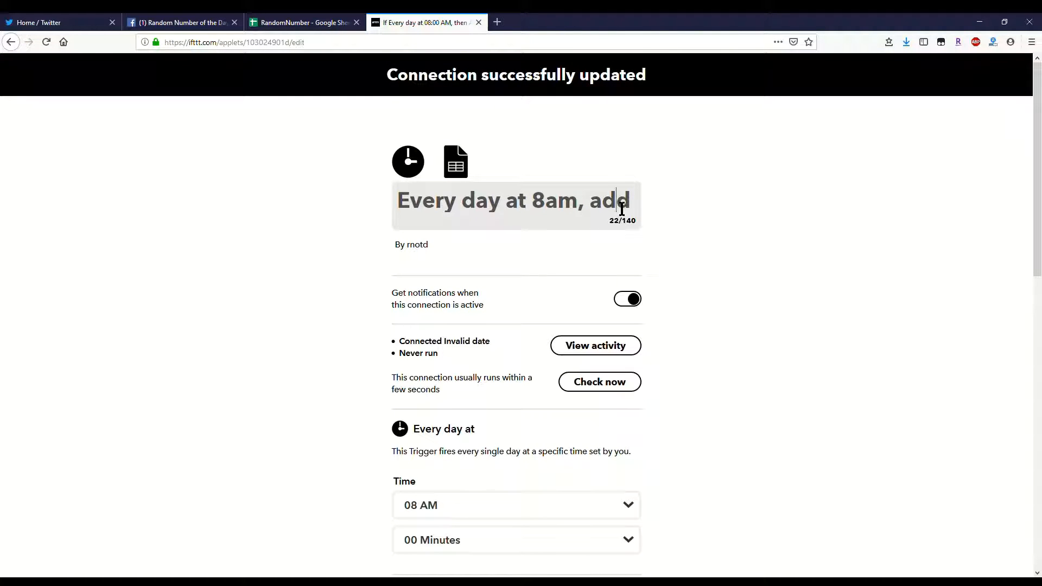
pyautogui.click(637, 193)
pyautogui.hotkey('ctrl', 'v')
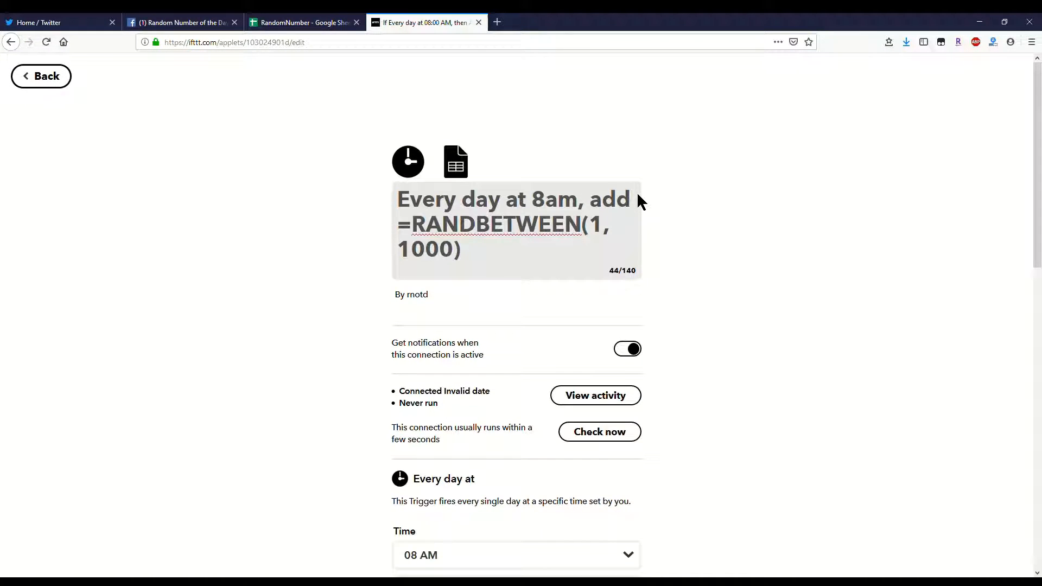
pyautogui.write('to Random')
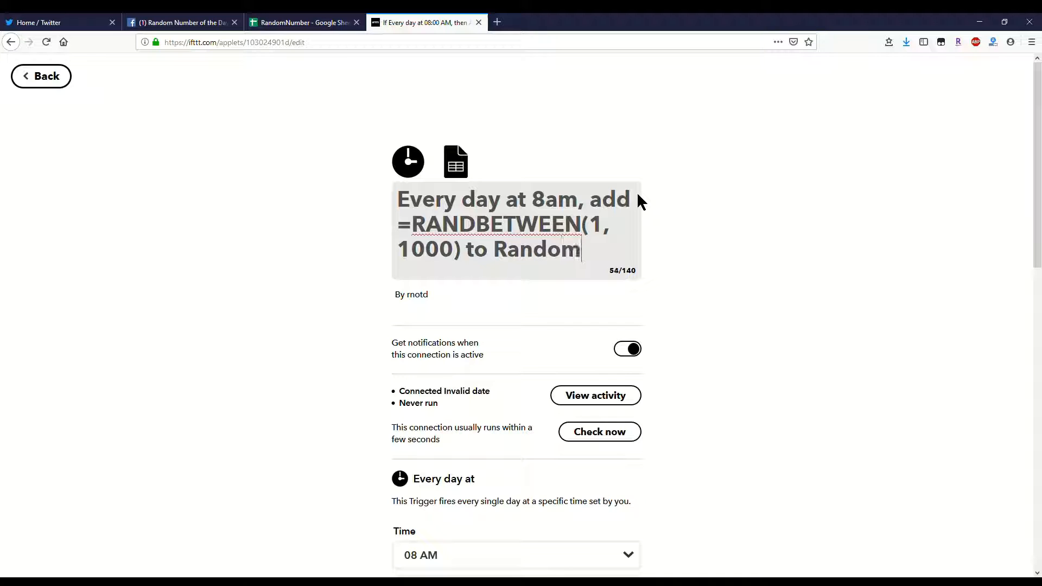
pyautogui.write('Number')
pyautogui.press('Return')
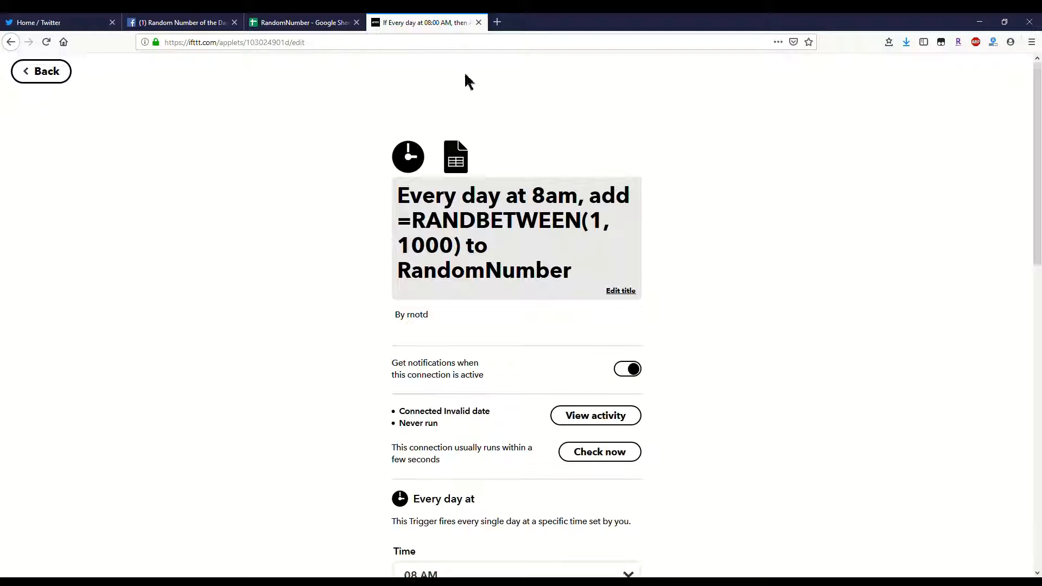
# Step: Leave the applet's settings and start creating a new applet from the account options
pyautogui.click(24, 81)
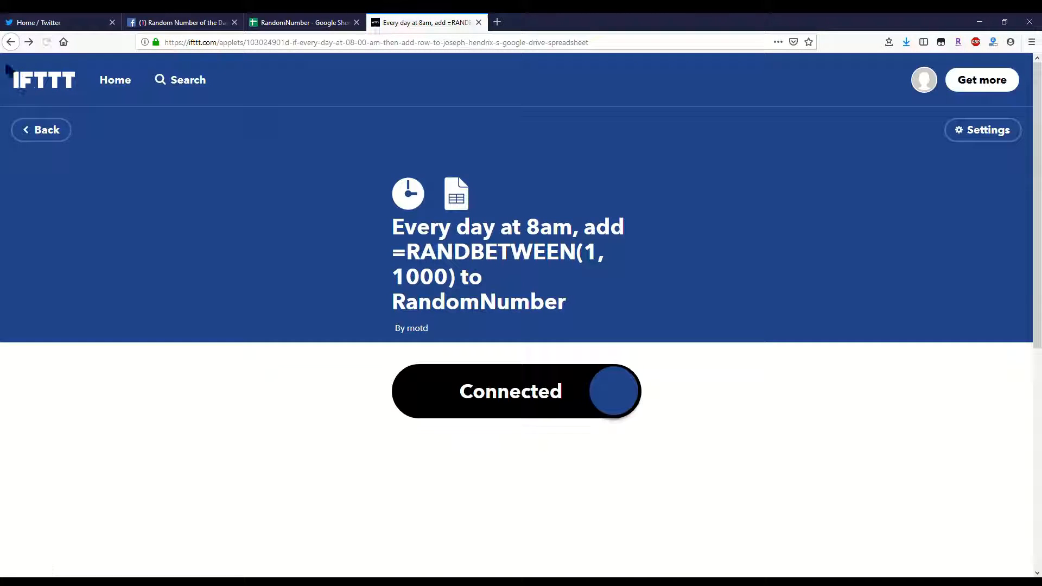
pyautogui.click(68, 132)
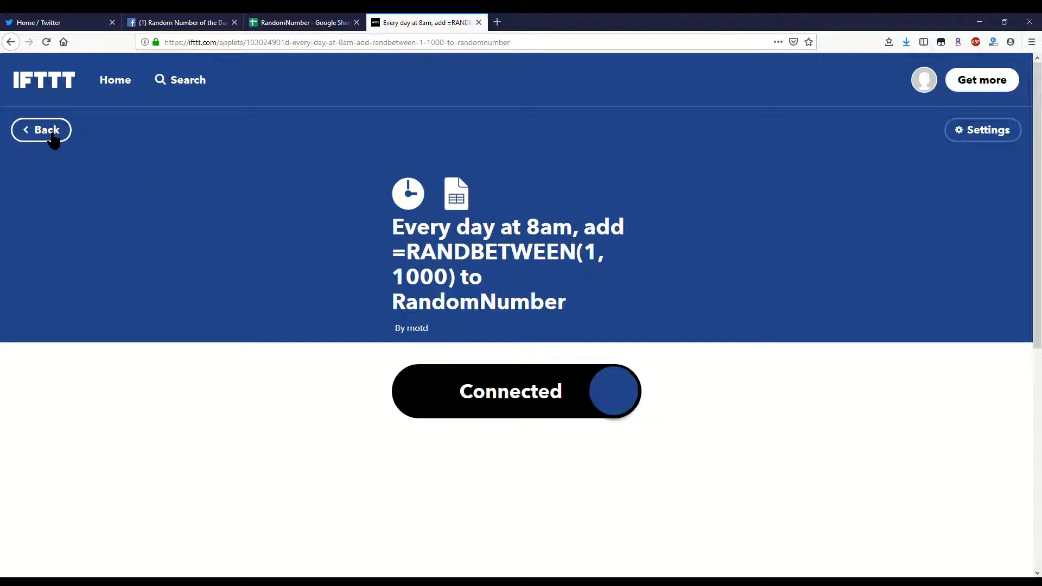
pyautogui.click(922, 81)
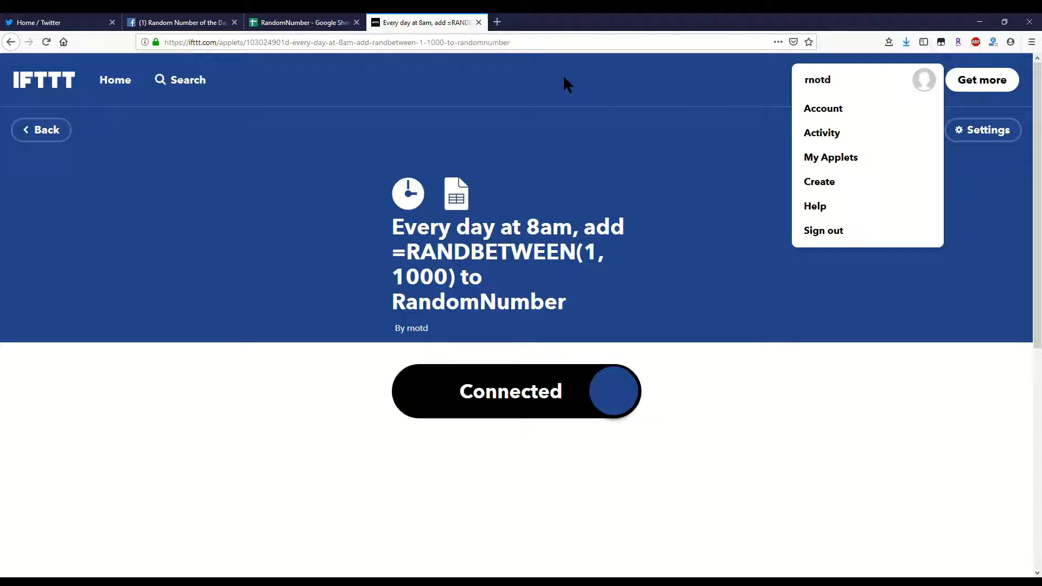
pyautogui.click(819, 183)
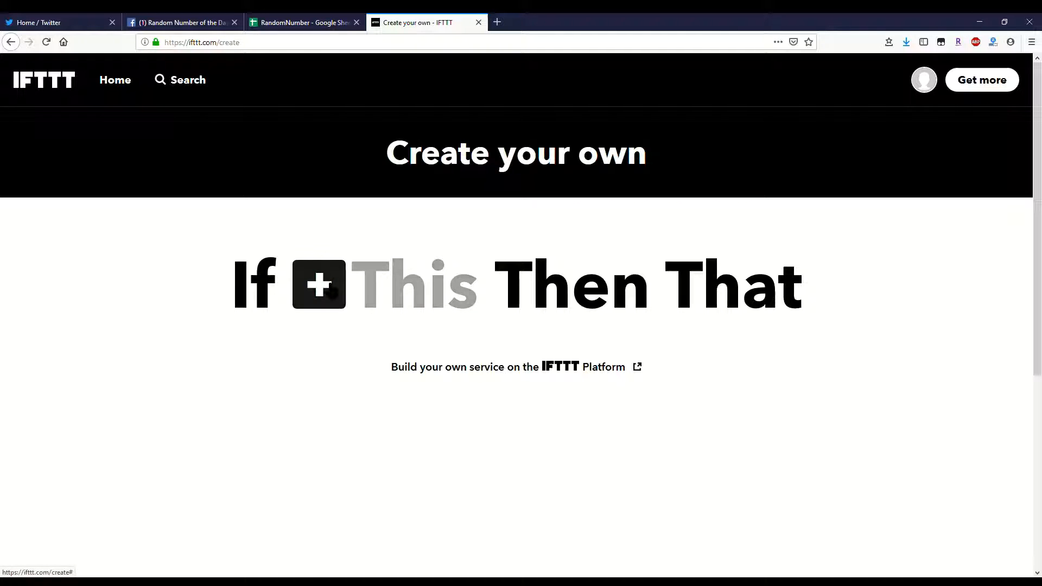
# Step: Choose Google Sheets as the trigger service with the "New row added to spreadsheet" trigger
pyautogui.click(331, 291)
pyautogui.click(427, 252)
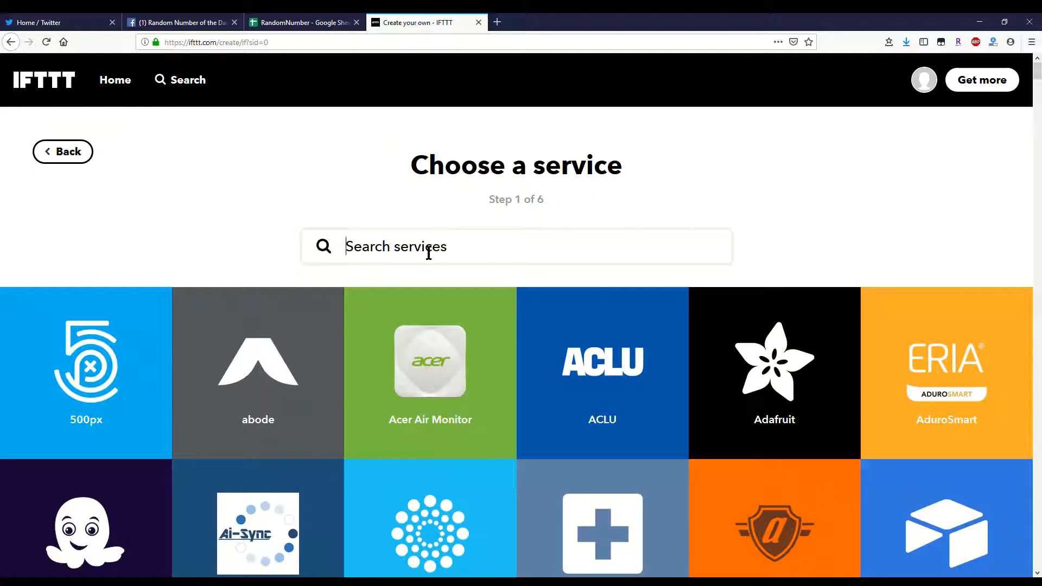
pyautogui.write('shee')
pyautogui.click(506, 358)
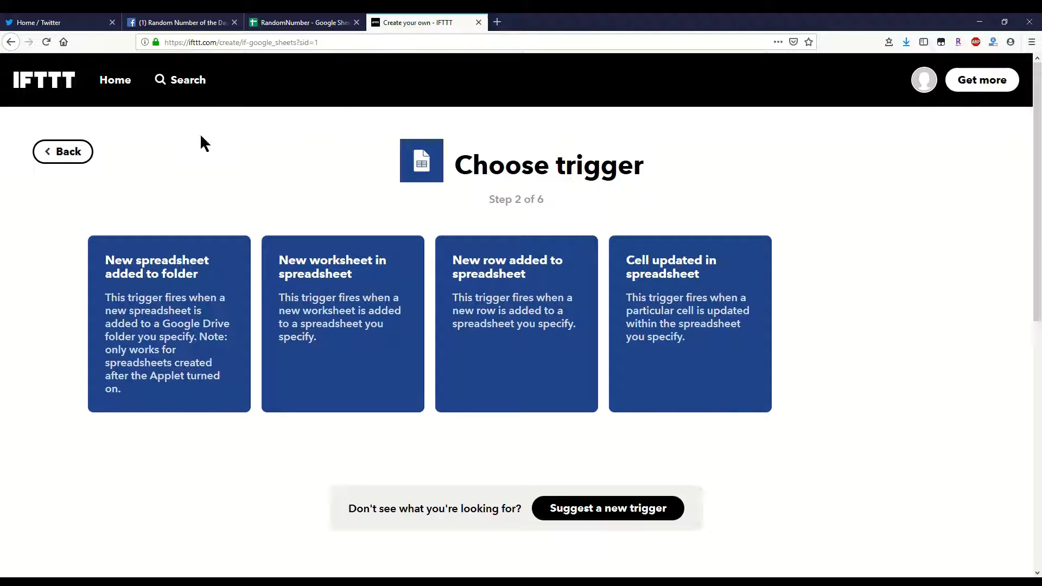
pyautogui.click(495, 313)
# Step: Fill in the trigger with folder path IFTTT and filename RandomNumber, and create it
pyautogui.click(493, 292)
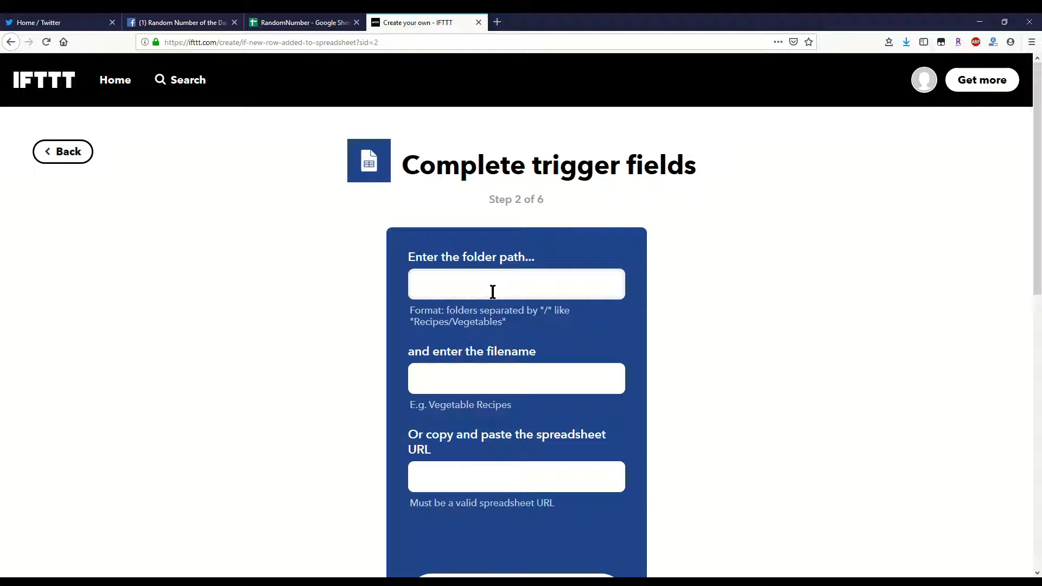
pyautogui.write('IFTTT')
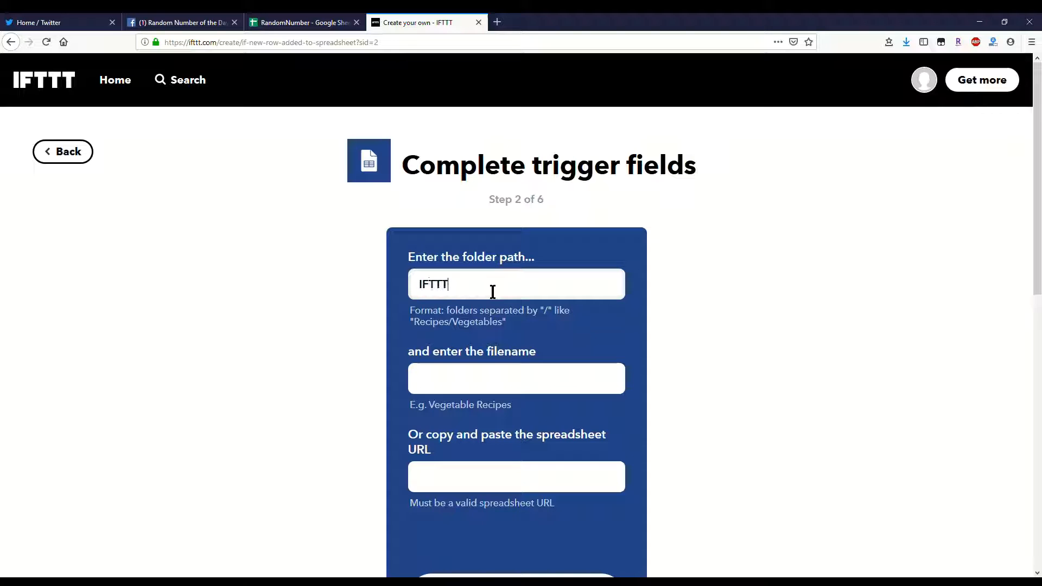
pyautogui.press('Tab')
pyautogui.write('Rand')
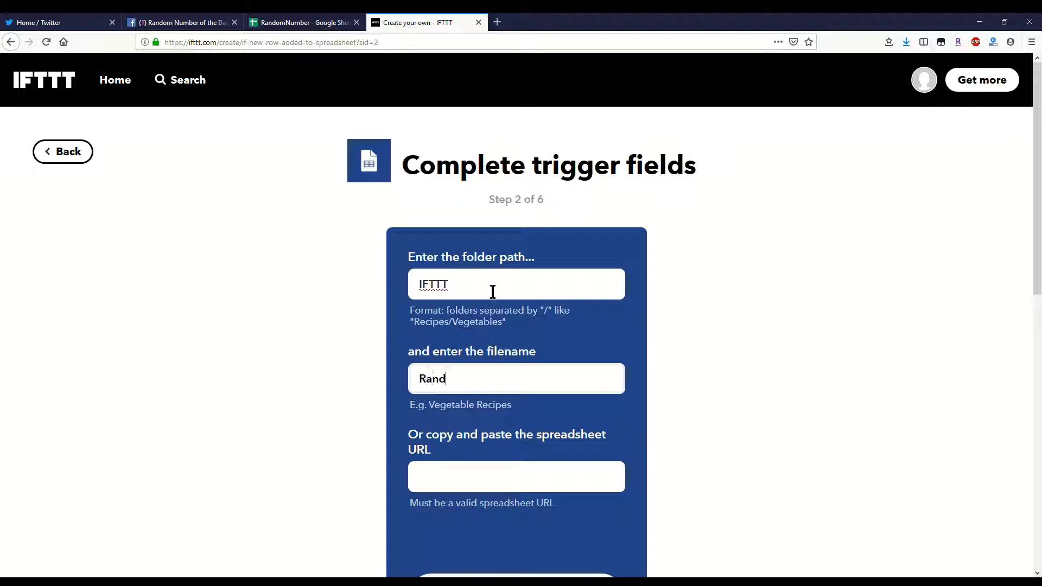
pyautogui.write('omNumber')
pyautogui.scroll(-2, 492, 315)
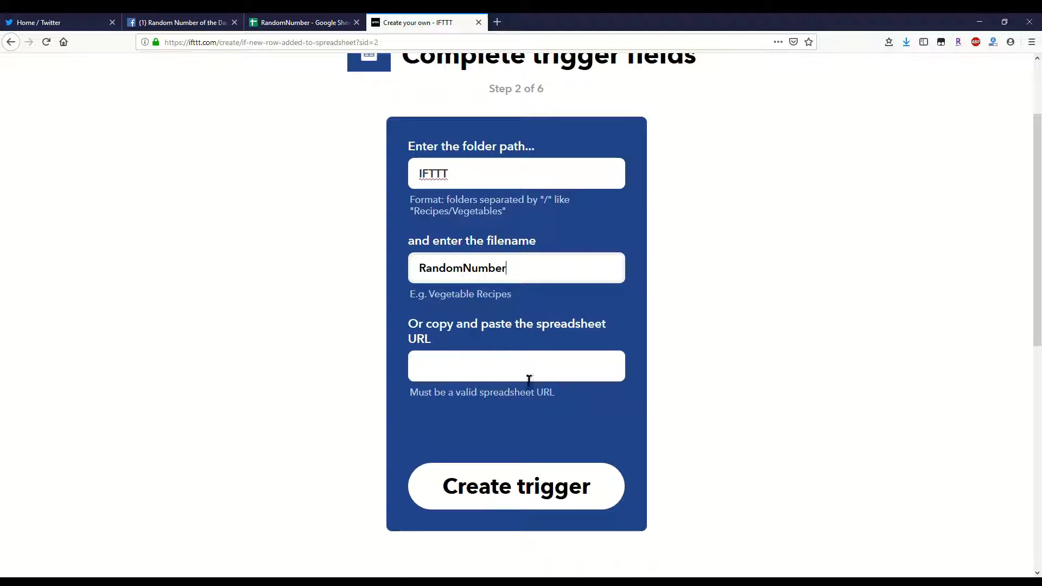
pyautogui.click(516, 483)
pyautogui.click(516, 483)
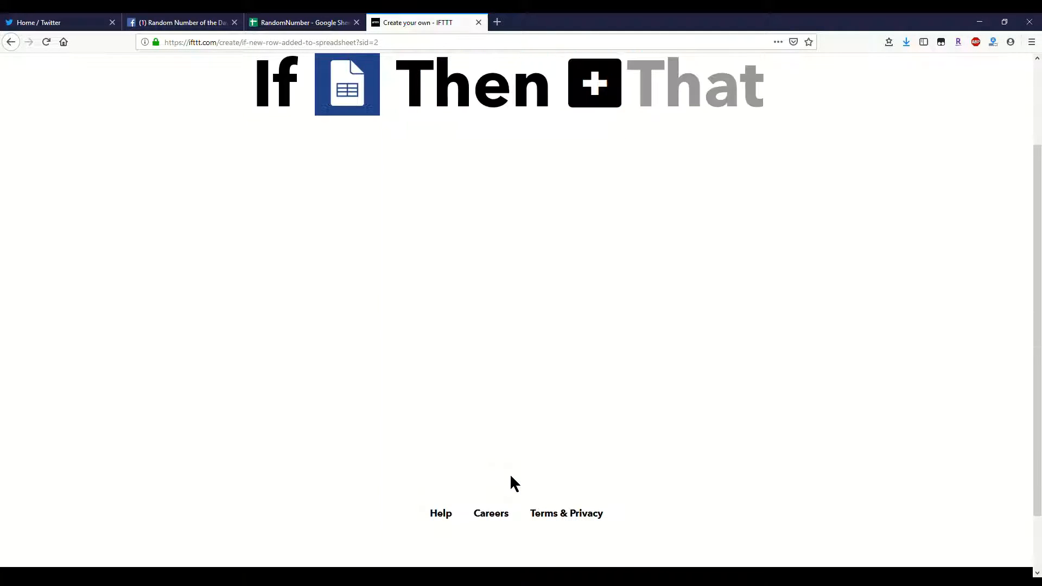
# Step: Choose Twitter as the action service for the new applet and connect the Twitter account
pyautogui.click(586, 195)
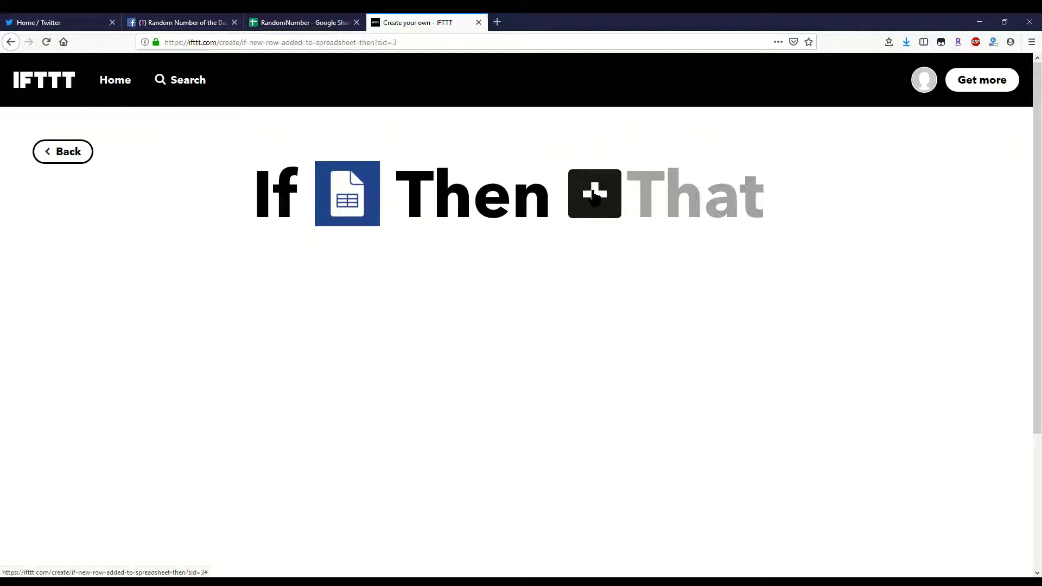
pyautogui.write('tw')
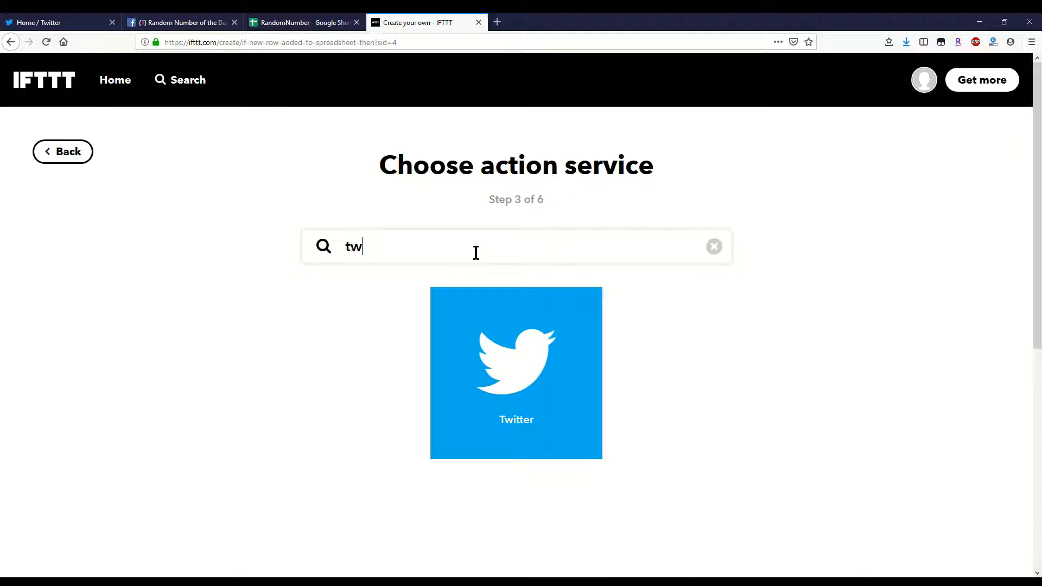
pyautogui.click(478, 365)
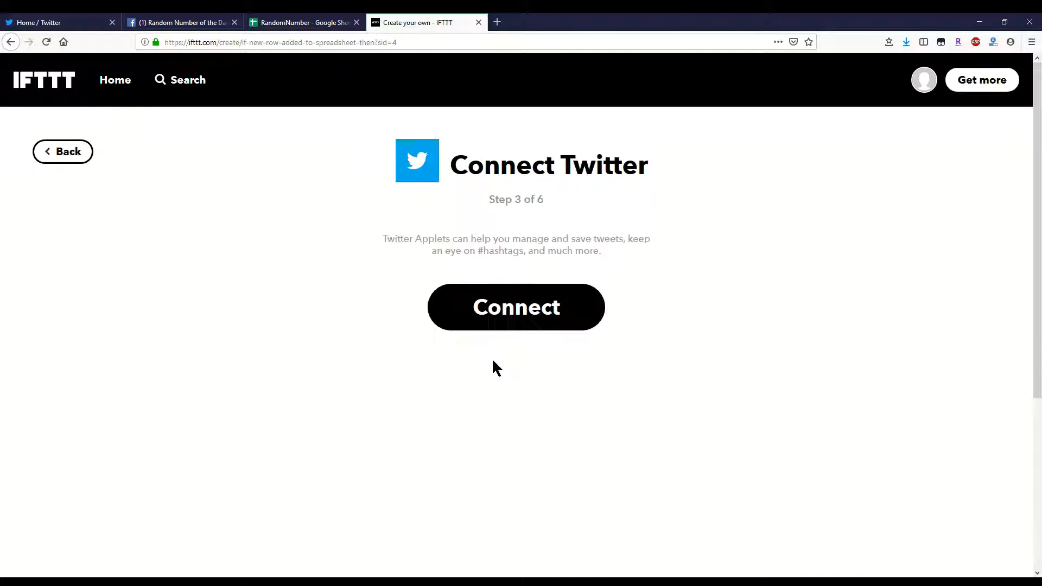
pyautogui.click(543, 324)
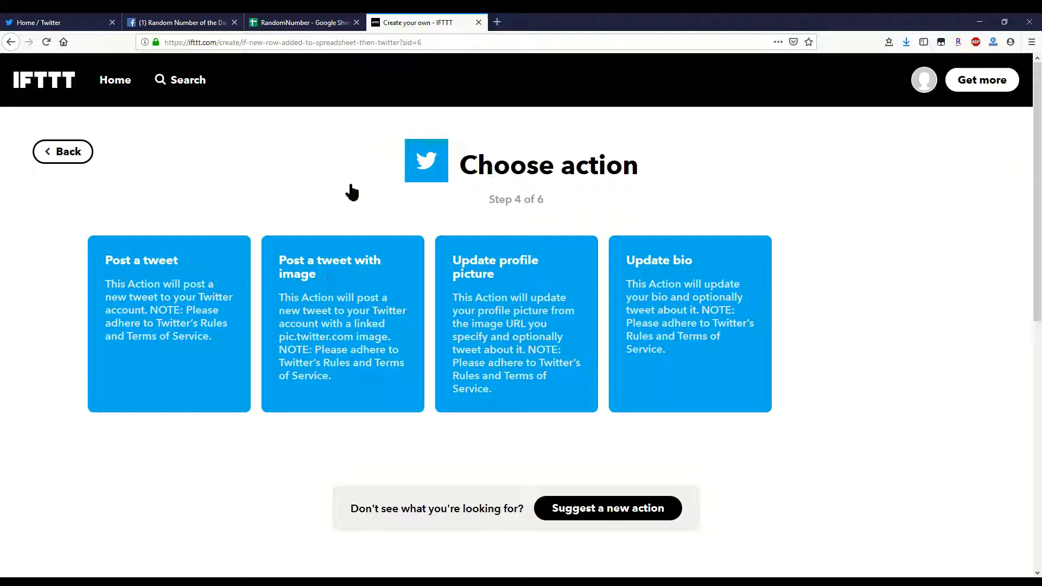
# Step: Open English Wikipedia in a new browser tab, look up 453 and read through the article
pyautogui.click(497, 21)
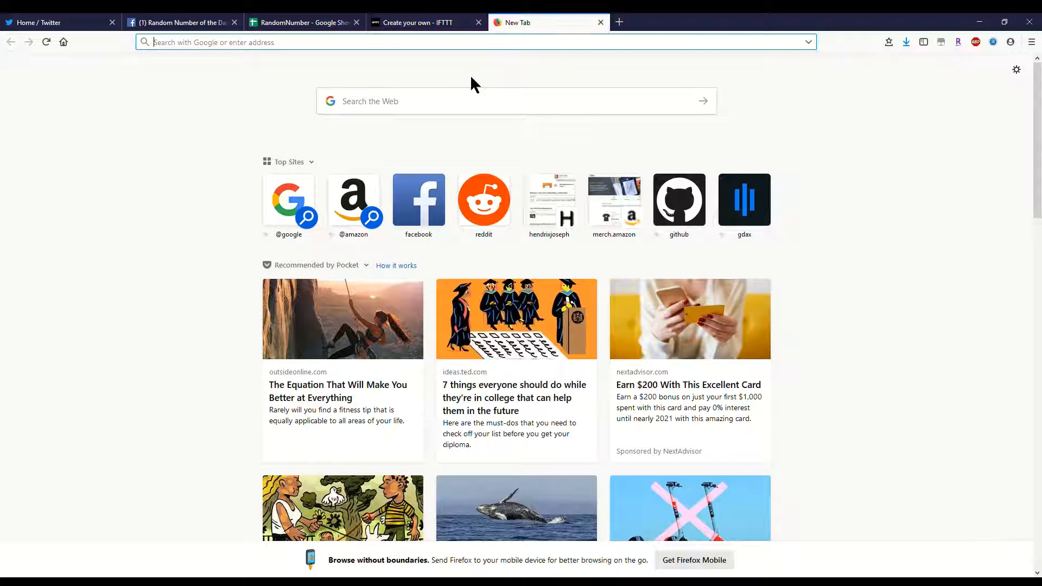
pyautogui.write('en.wikipedia.org/')
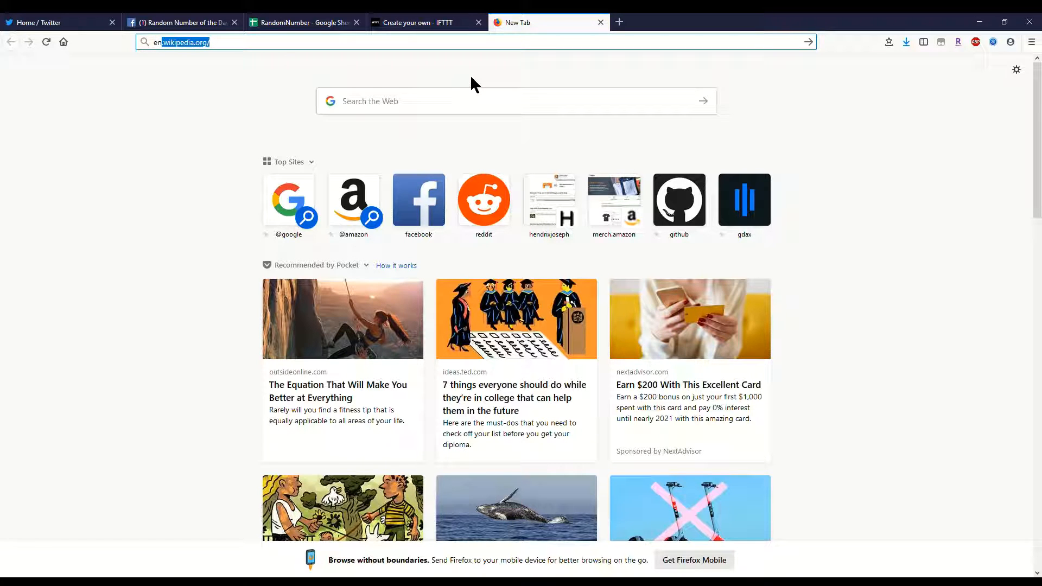
pyautogui.press('Return')
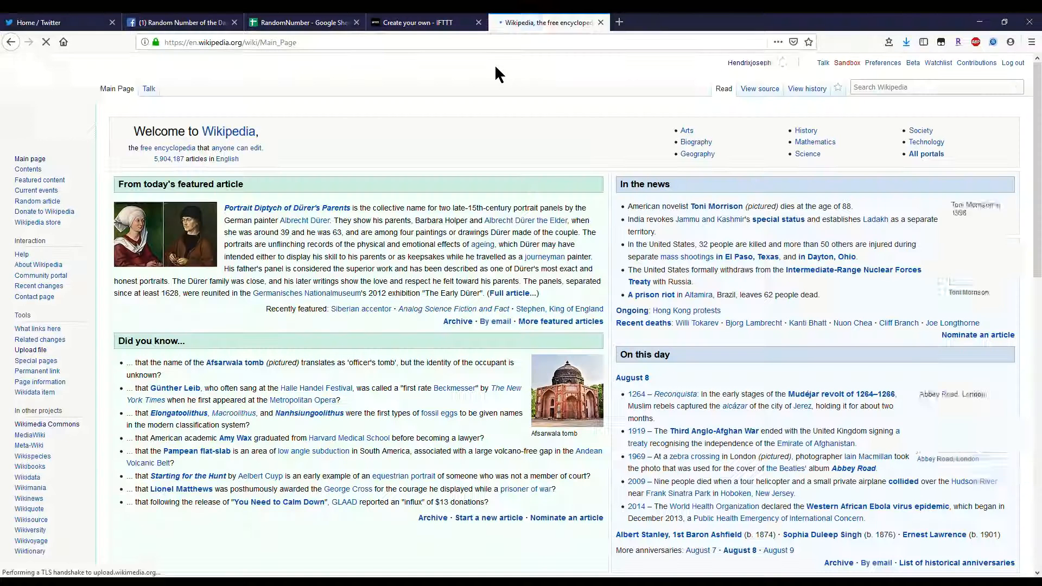
pyautogui.click(889, 92)
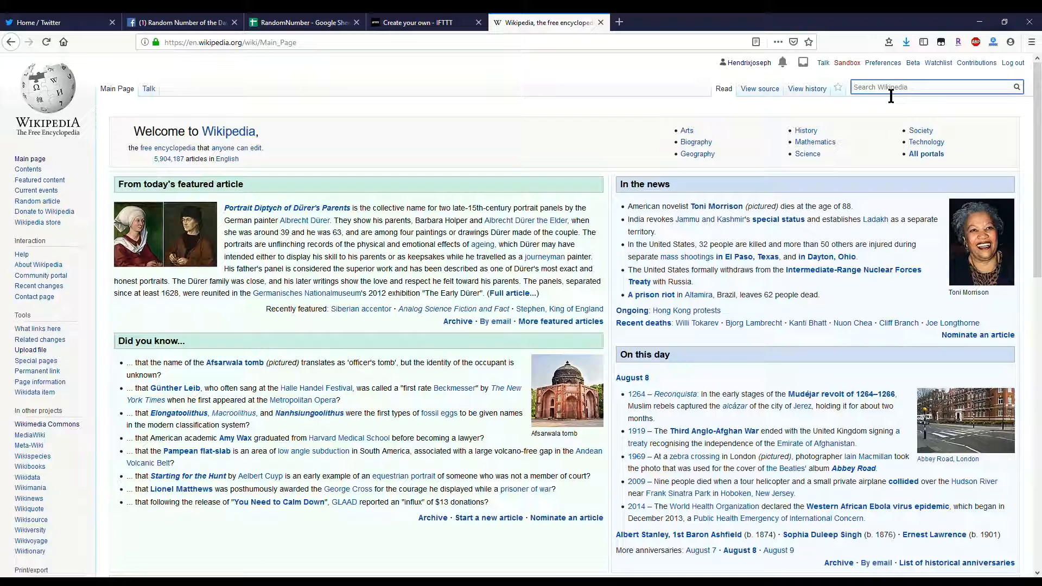
pyautogui.write('453')
pyautogui.press('Return')
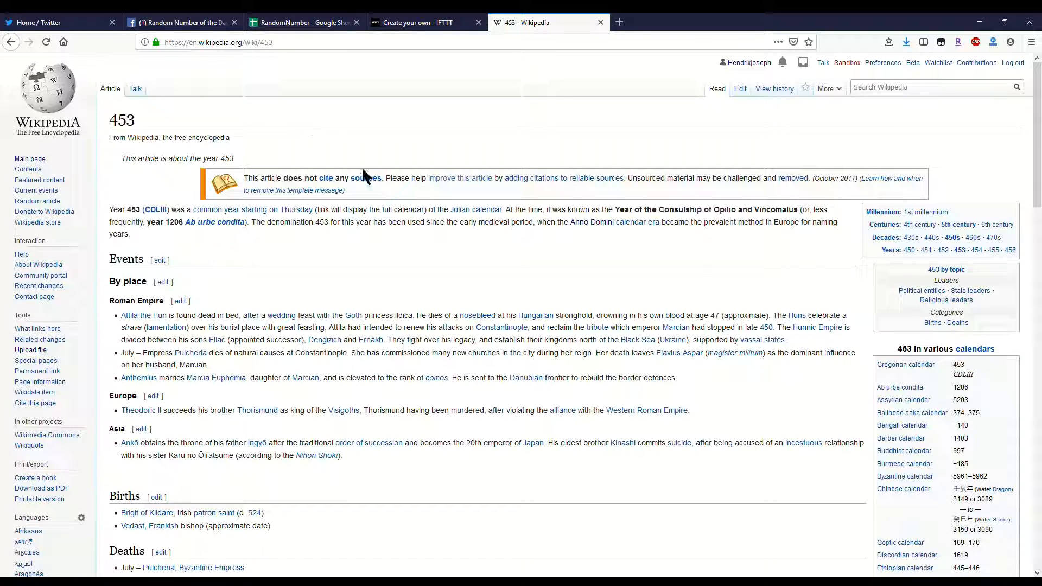
pyautogui.scroll(-6, 507, 305)
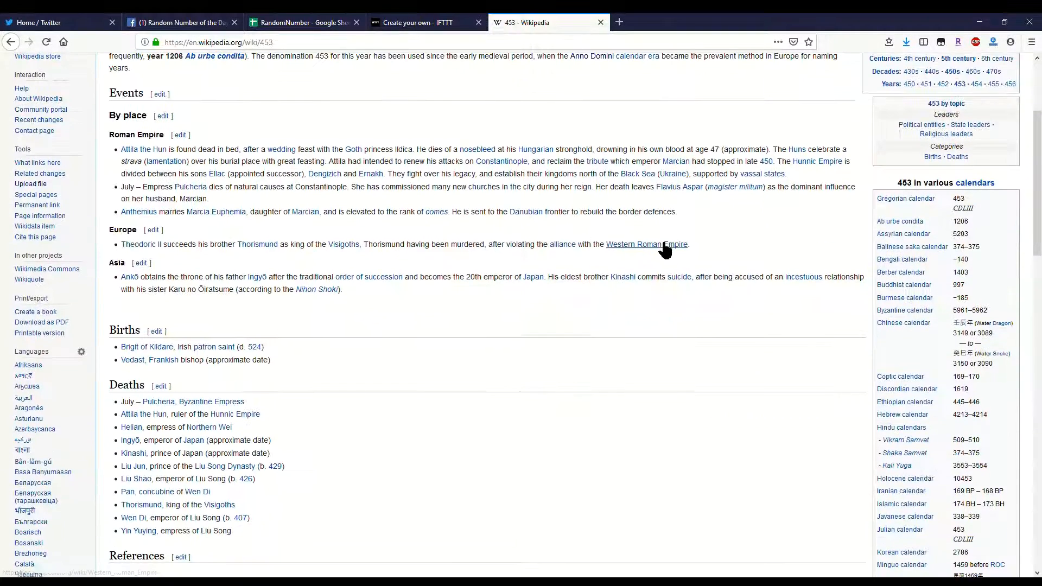
pyautogui.scroll(-2, 529, 220)
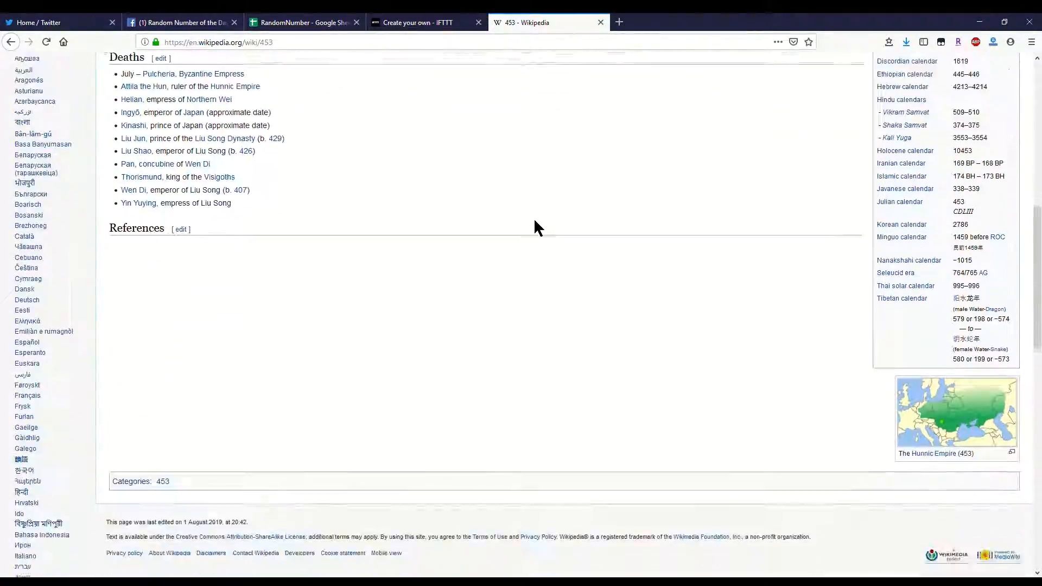
pyautogui.scroll(8, 535, 221)
pyautogui.scroll(1, 535, 227)
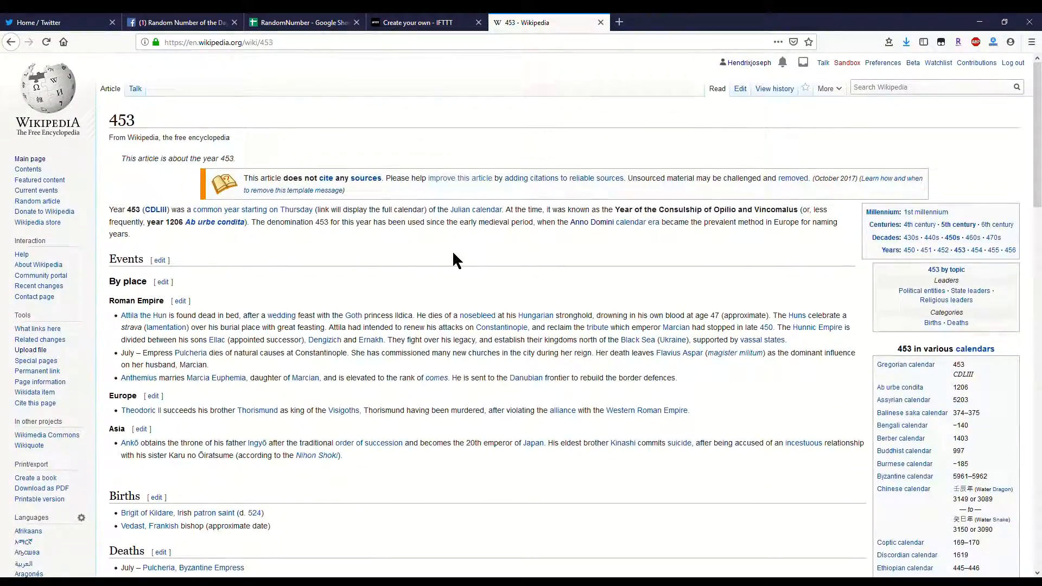
pyautogui.scroll(-15, 369, 282)
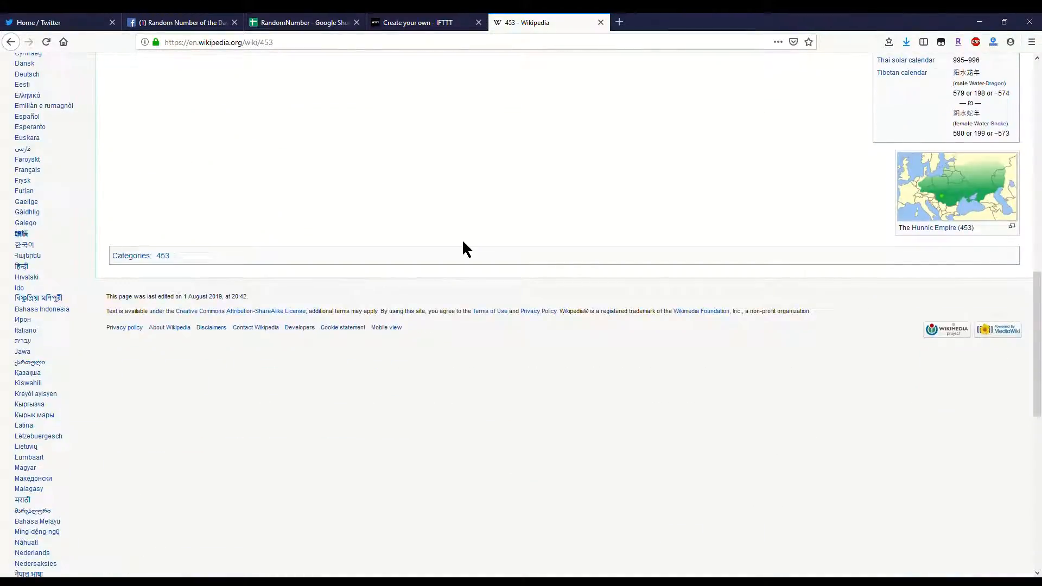
# Step: Look up 1 on Wikipedia, move on to the article for 2 and look through it
pyautogui.scroll(15, 462, 241)
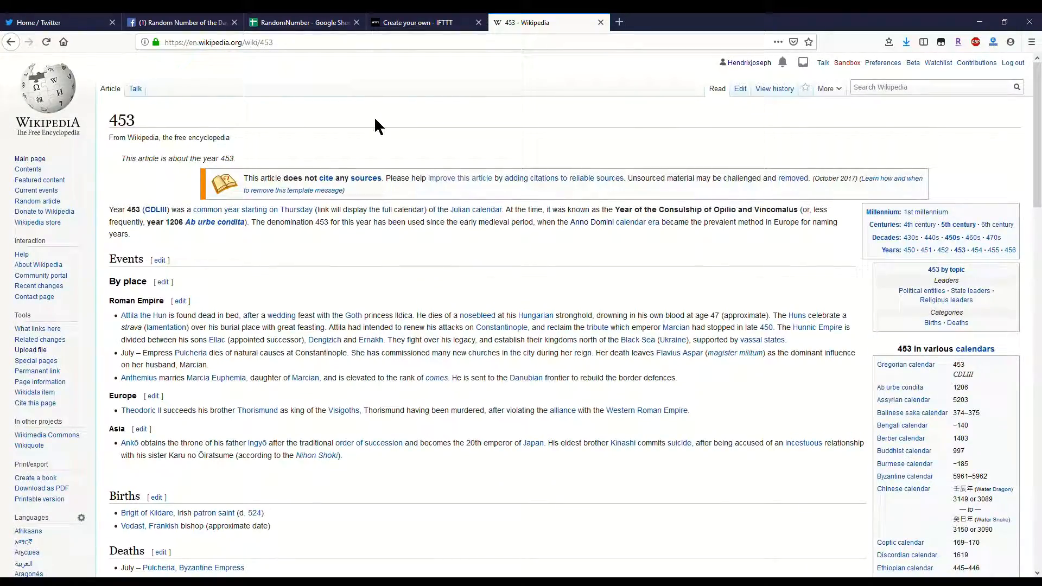
pyautogui.click(874, 93)
pyautogui.write('1')
pyautogui.press('Return')
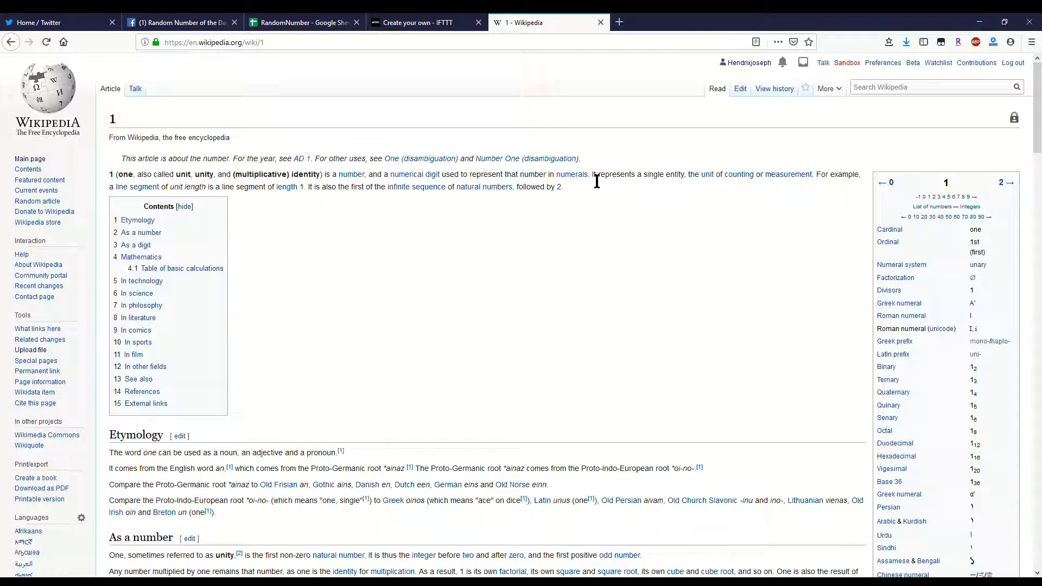
pyautogui.click(1007, 185)
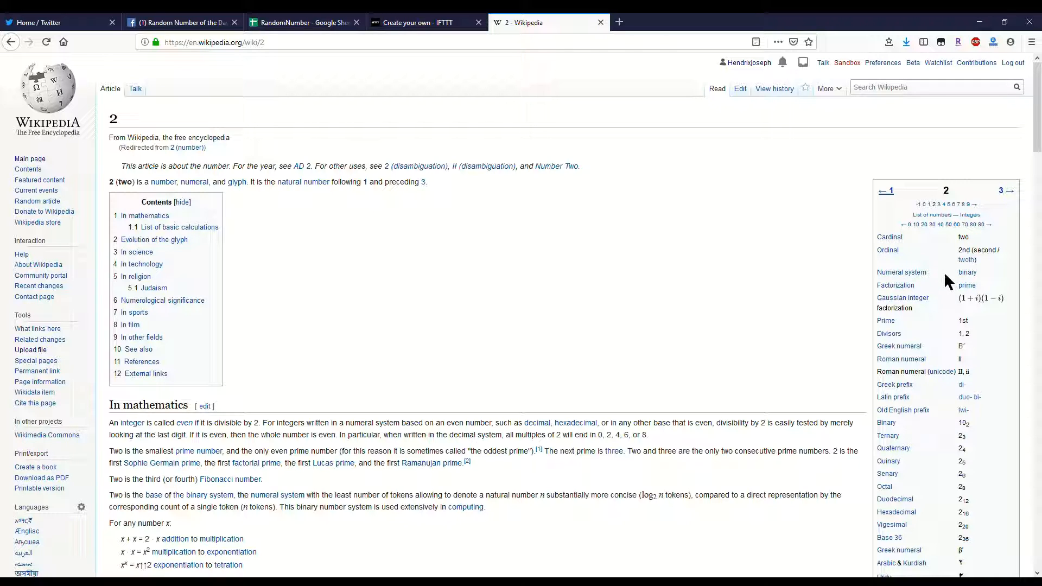
pyautogui.click(399, 23)
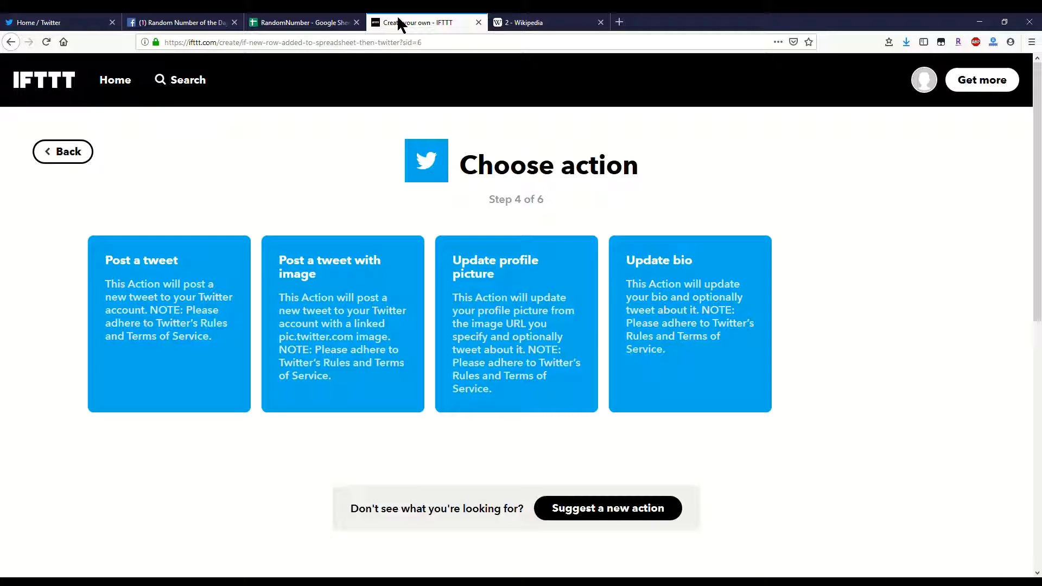
pyautogui.click(510, 23)
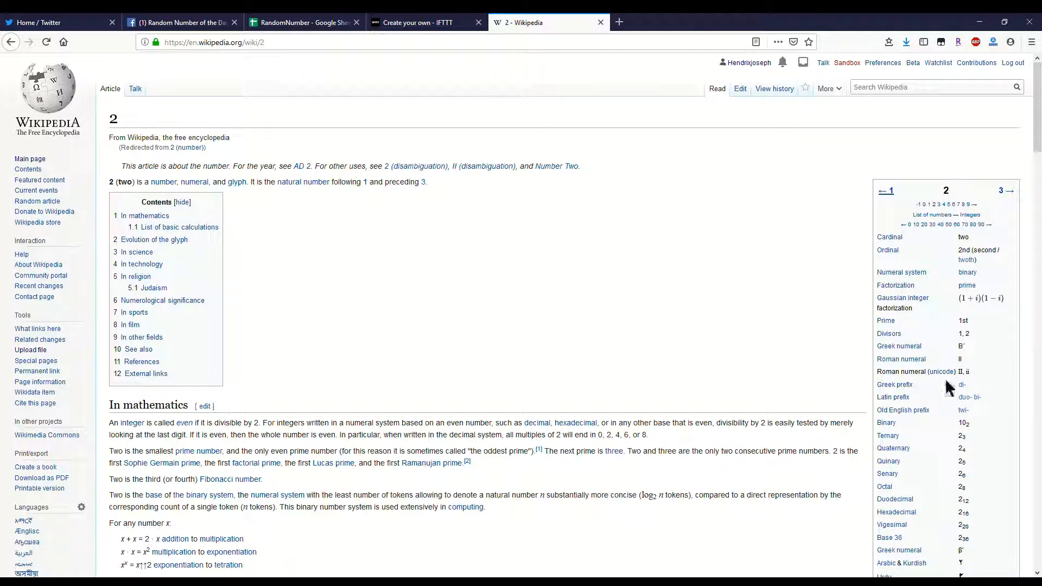
pyautogui.scroll(-3, 923, 353)
pyautogui.scroll(-3, 732, 274)
pyautogui.scroll(10, 597, 162)
pyautogui.click(415, 23)
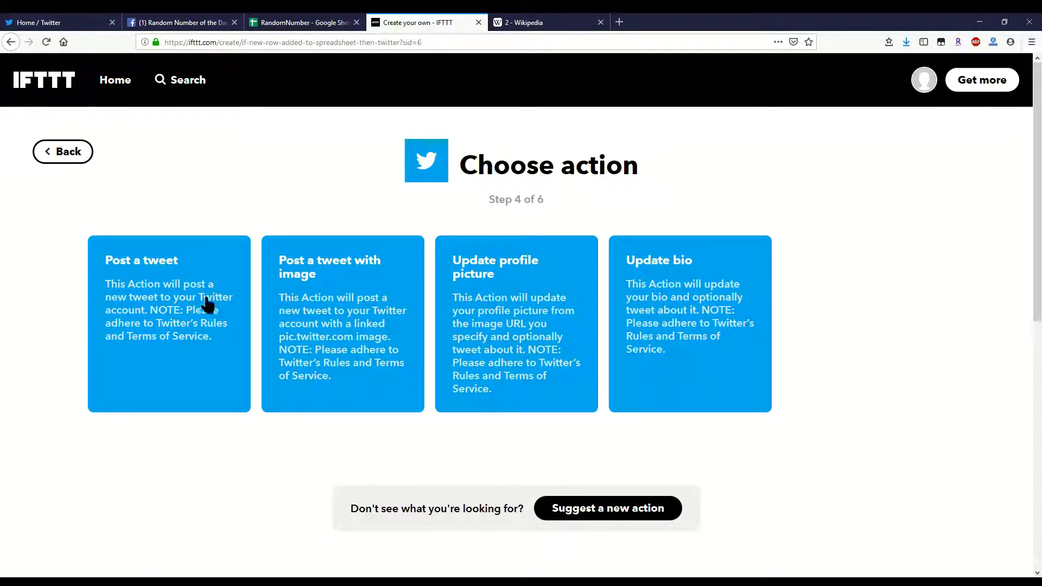
pyautogui.click(180, 290)
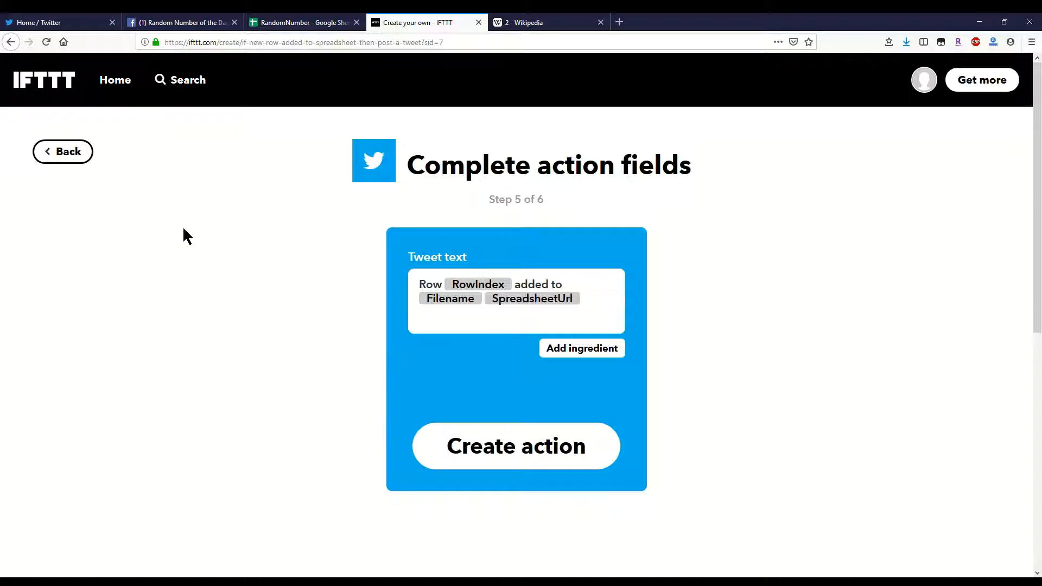
pyautogui.moveTo(600, 307); pyautogui.dragTo(423, 277)
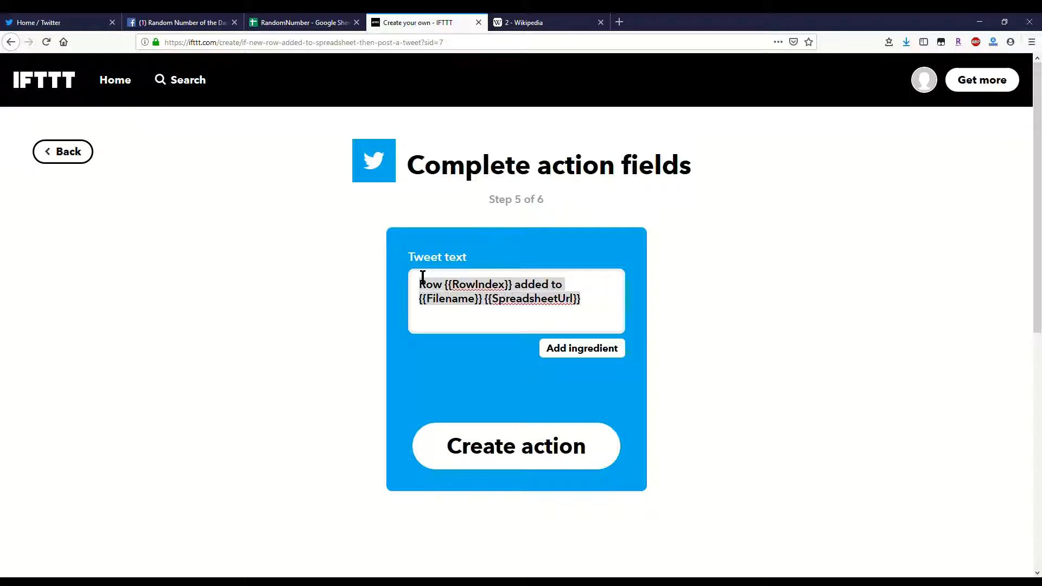
pyautogui.press('BackSpace')
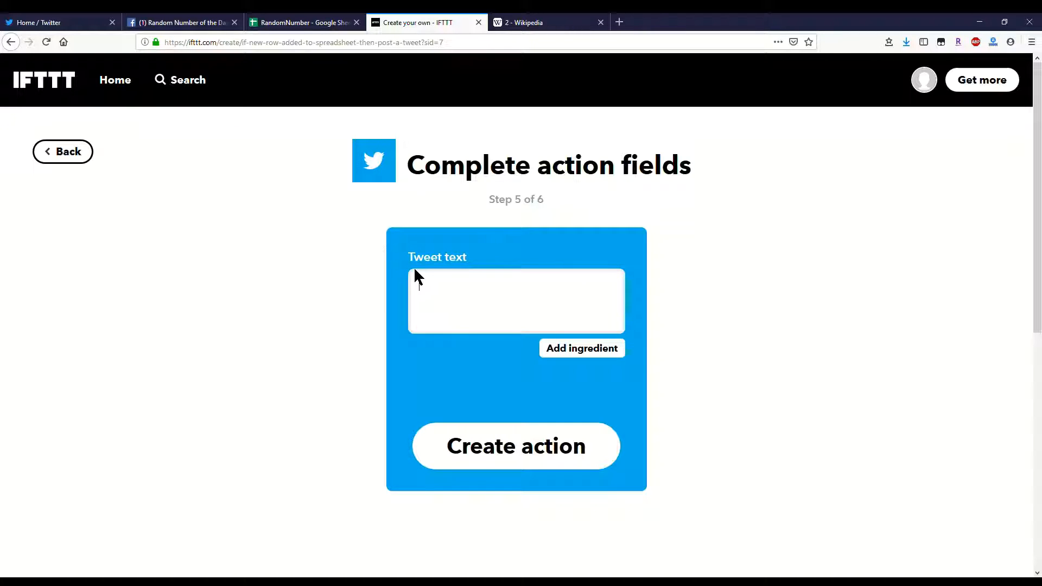
pyautogui.write('https://en.wikipedia.org/wiki/1_(number)')
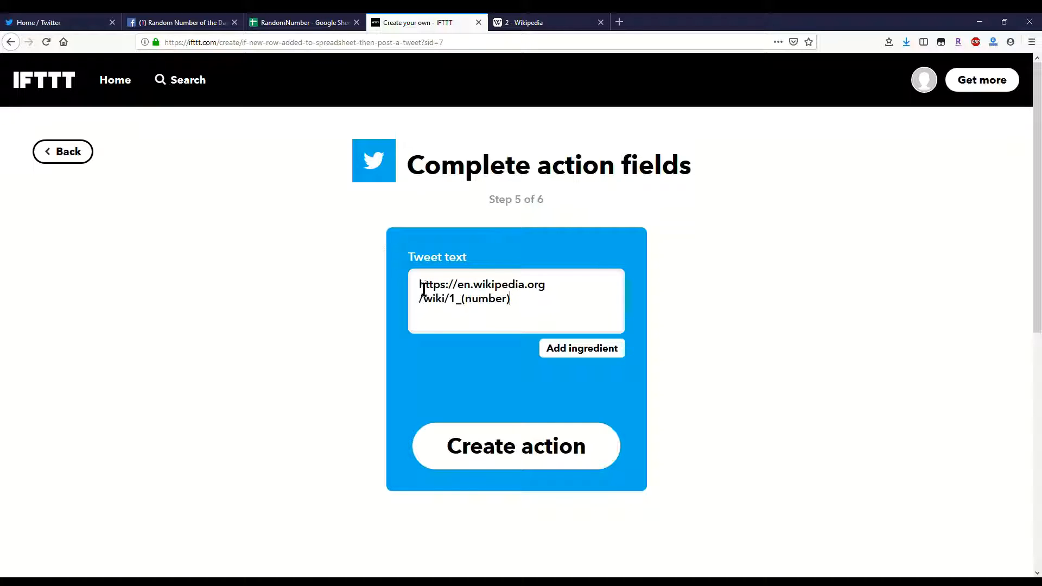
# Step: Replace the 1 in the tweet's Wikipedia link with the ColumnA ingredient
pyautogui.click(458, 304)
pyautogui.hotkey('shift', 'Left')
pyautogui.click(563, 350)
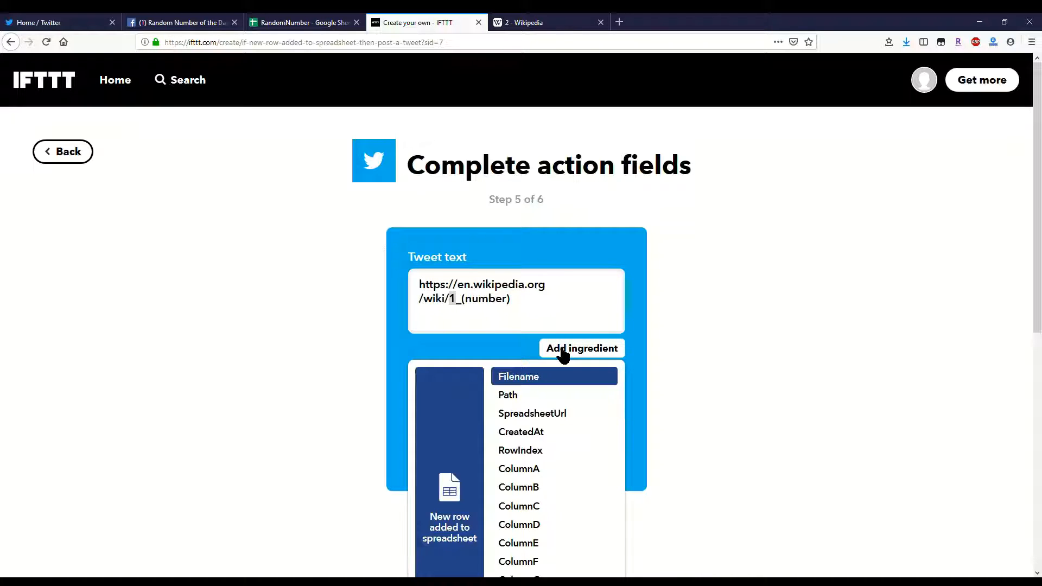
pyautogui.scroll(-2, 567, 401)
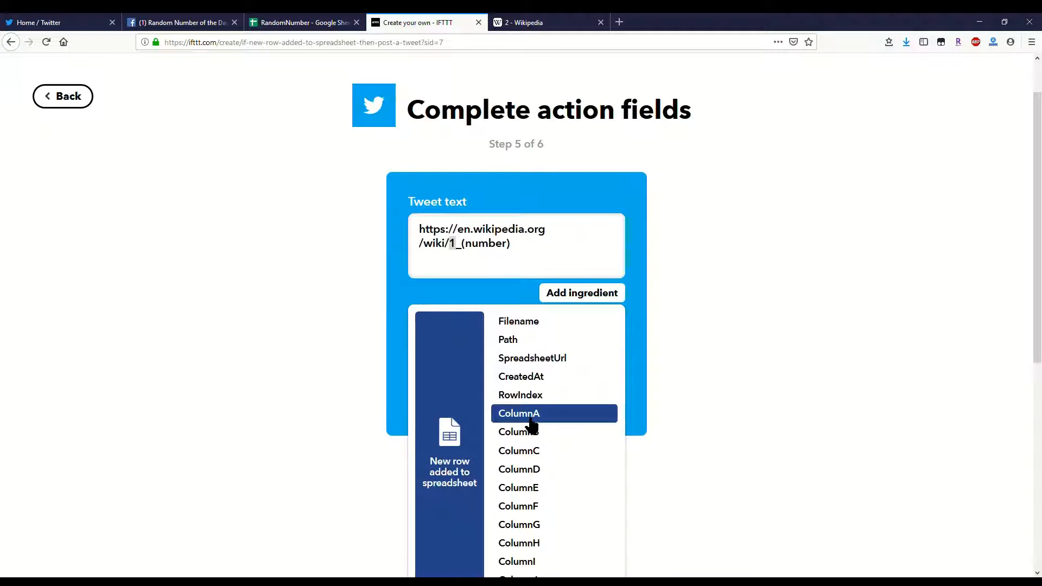
pyautogui.click(531, 422)
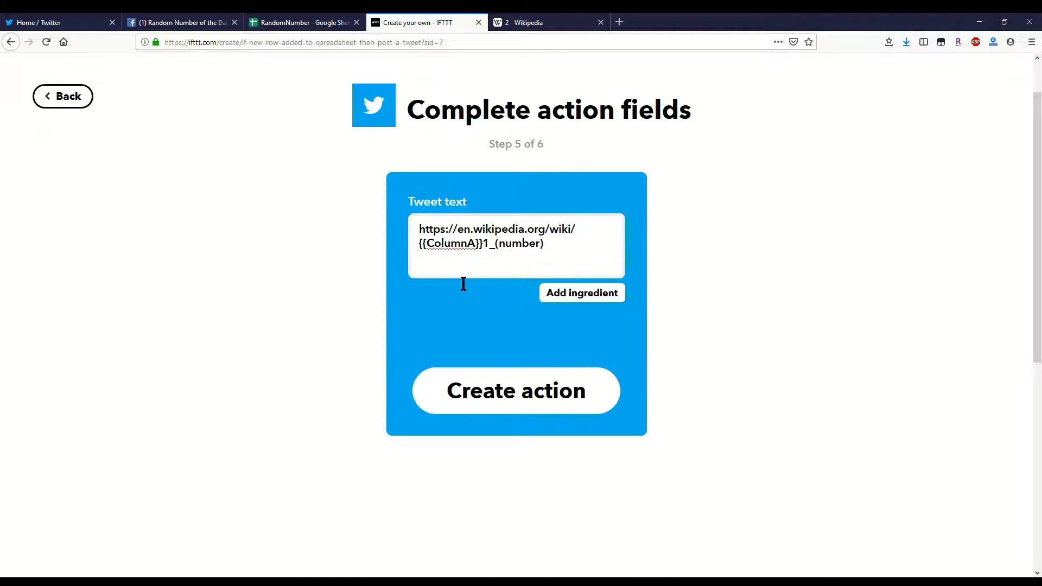
pyautogui.press('Delete')
# Step: Insert "Today's random number is" and the ColumnA ingredient in front of the link in the tweet text
pyautogui.write("Today's ")
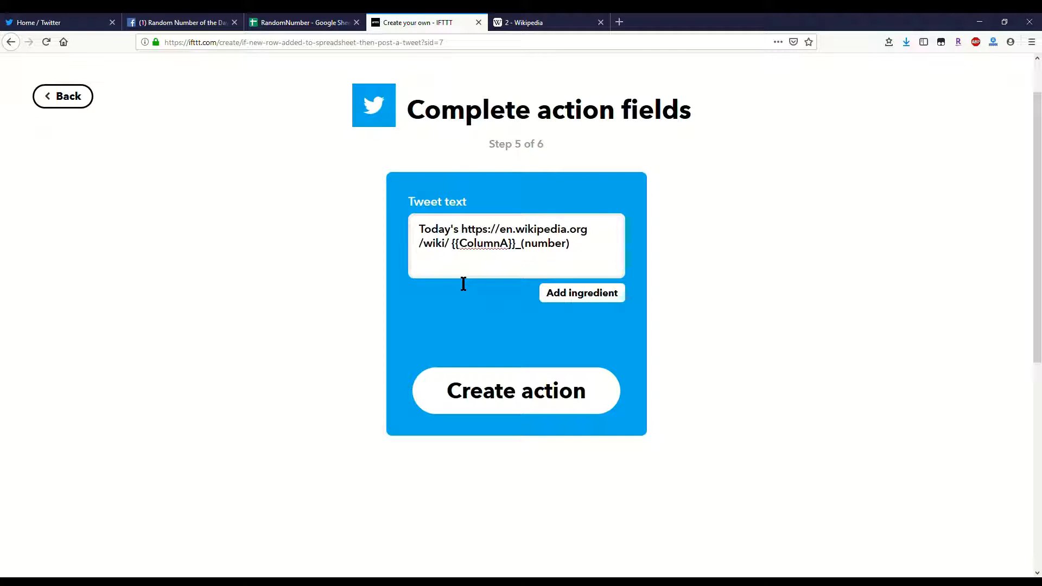
pyautogui.write('random n')
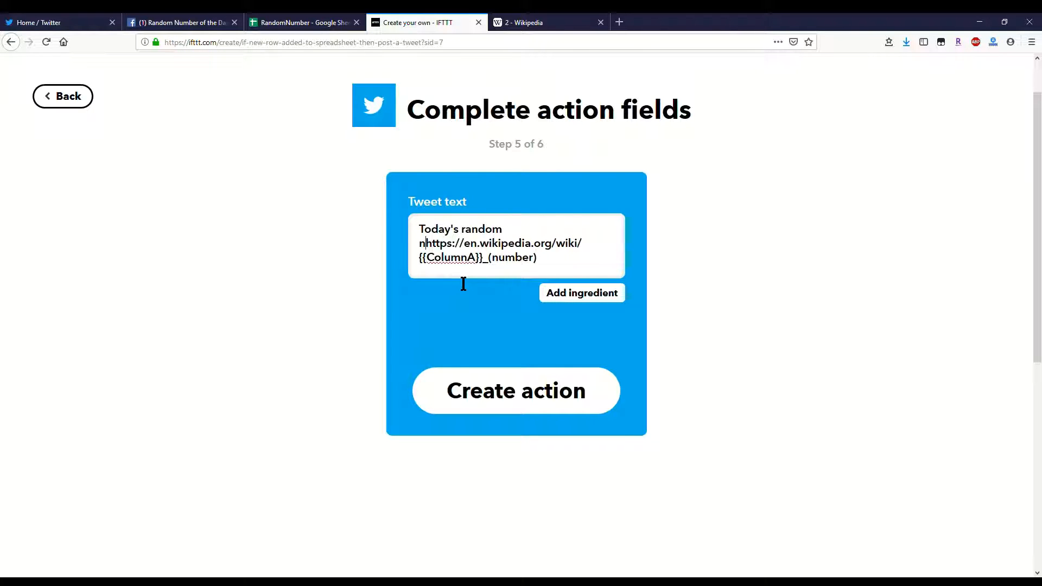
pyautogui.write('umber is')
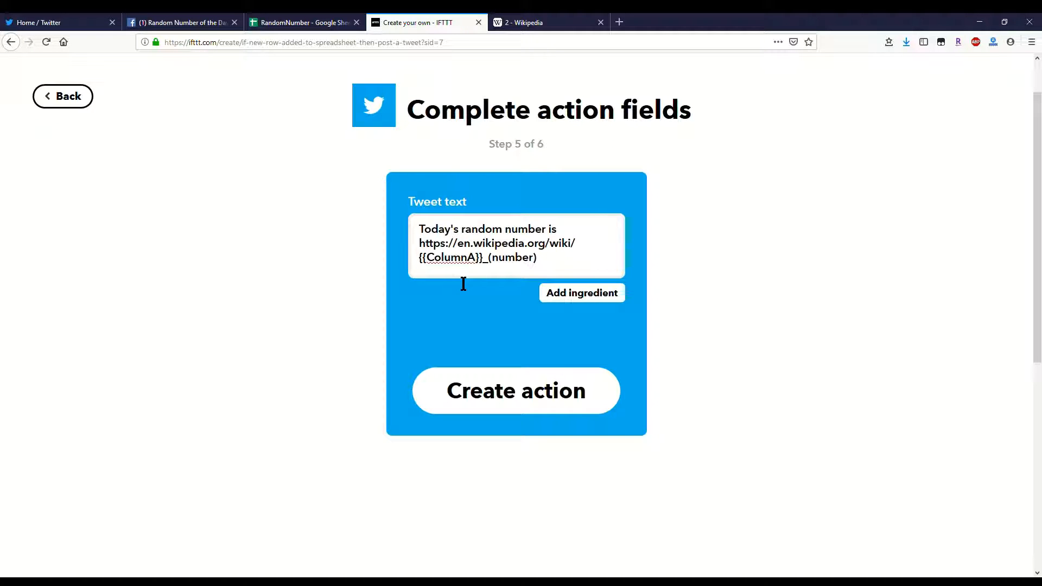
pyautogui.click(580, 294)
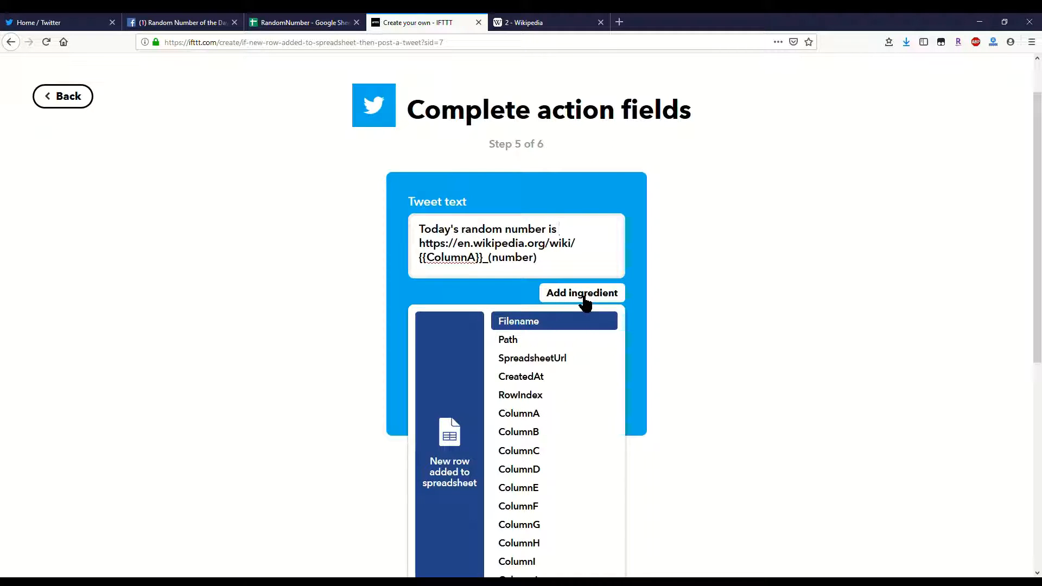
pyautogui.click(551, 416)
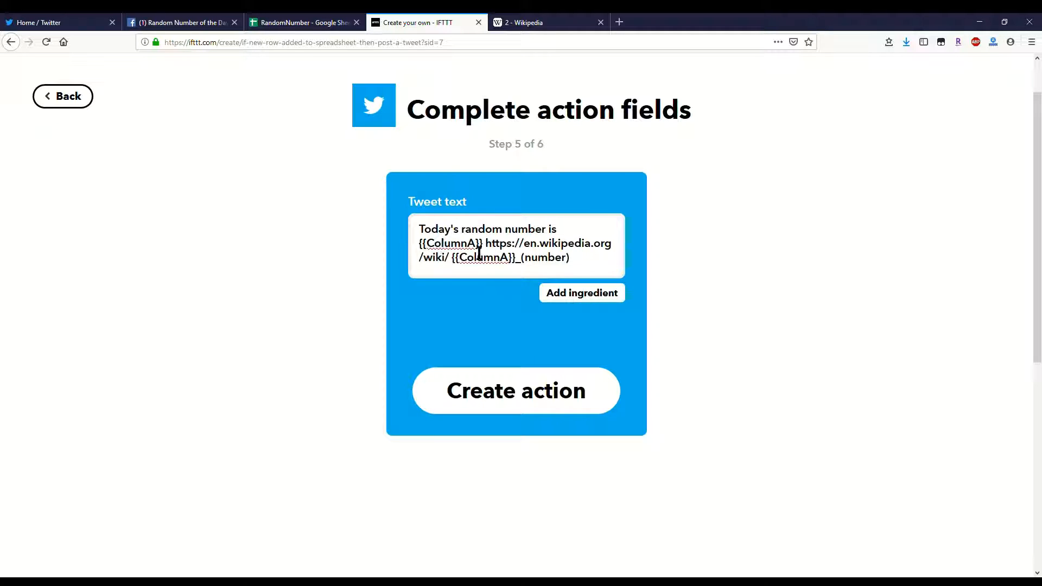
# Step: Remove the space between /wiki/ and the ColumnA ingredient in the link, and create the action
pyautogui.hotkey('ctrl', 'a')
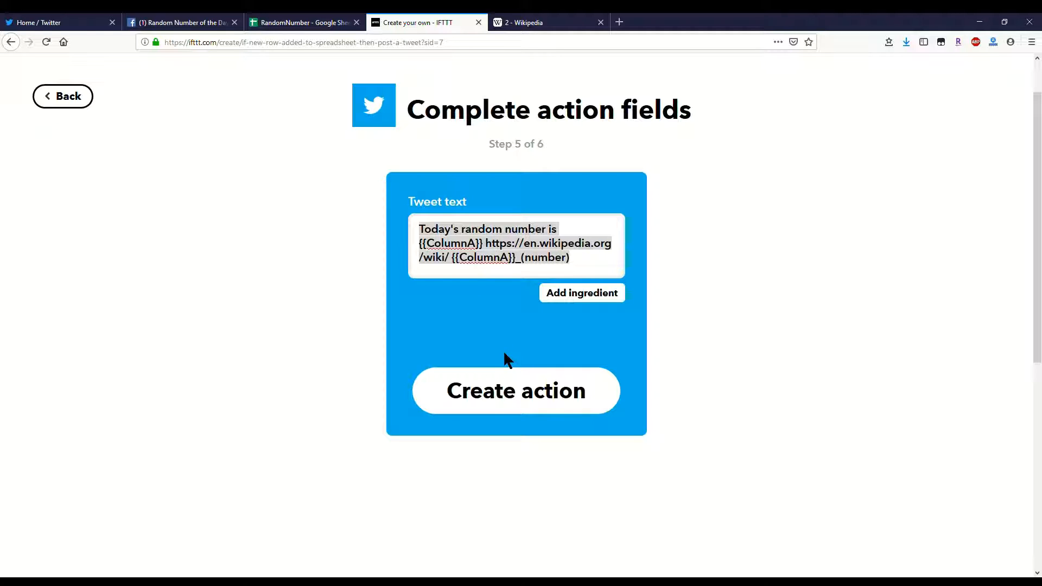
pyautogui.click(477, 265)
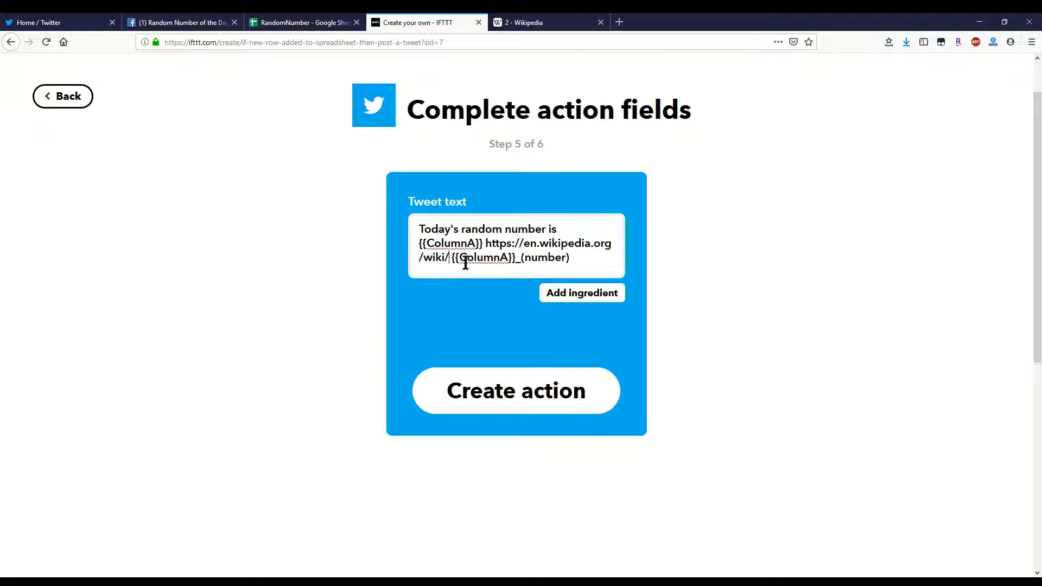
pyautogui.press('BackSpace')
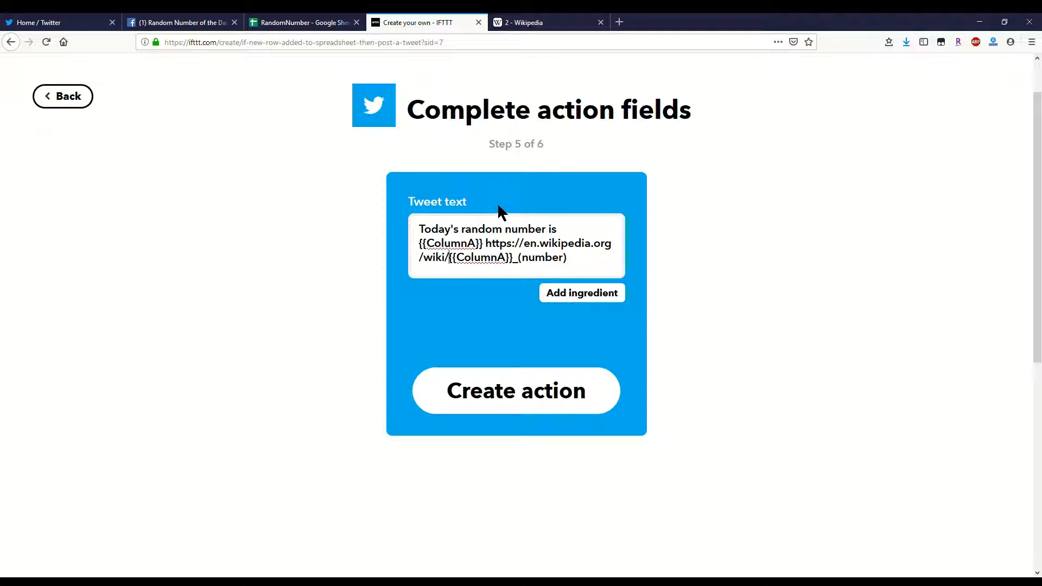
pyautogui.click(486, 391)
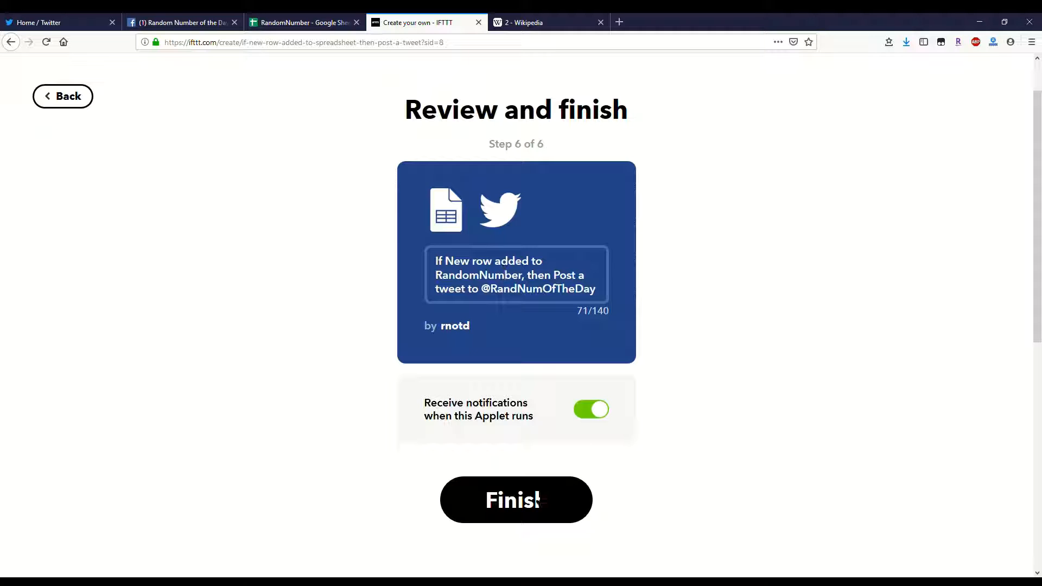
# Step: Reword the opening of the applet description to "When a new row"
pyautogui.click(473, 261)
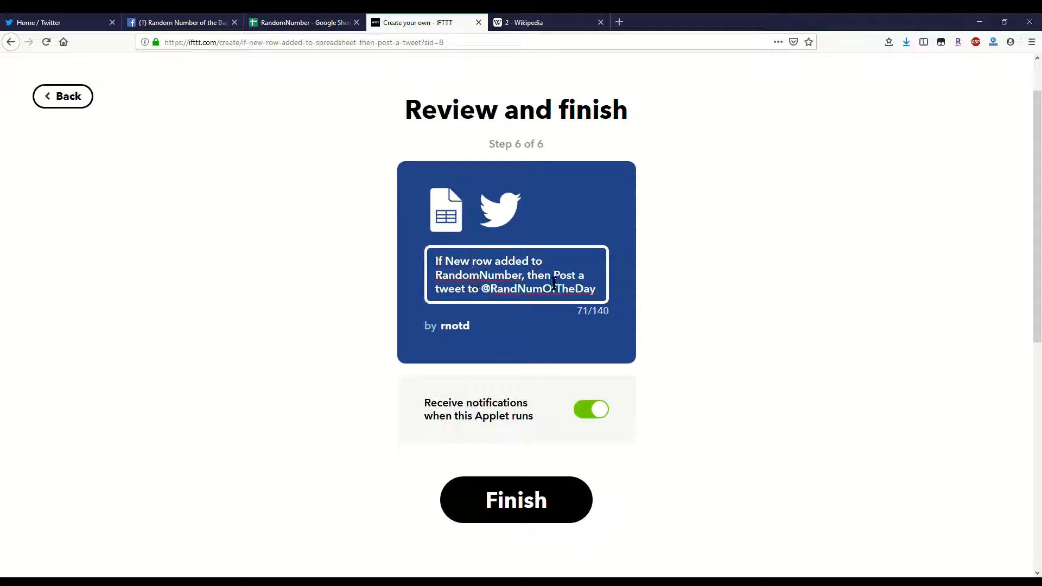
pyautogui.moveTo(606, 297); pyautogui.dragTo(447, 268)
pyautogui.click(439, 262)
pyautogui.press('Delete')
pyautogui.press('Delete')
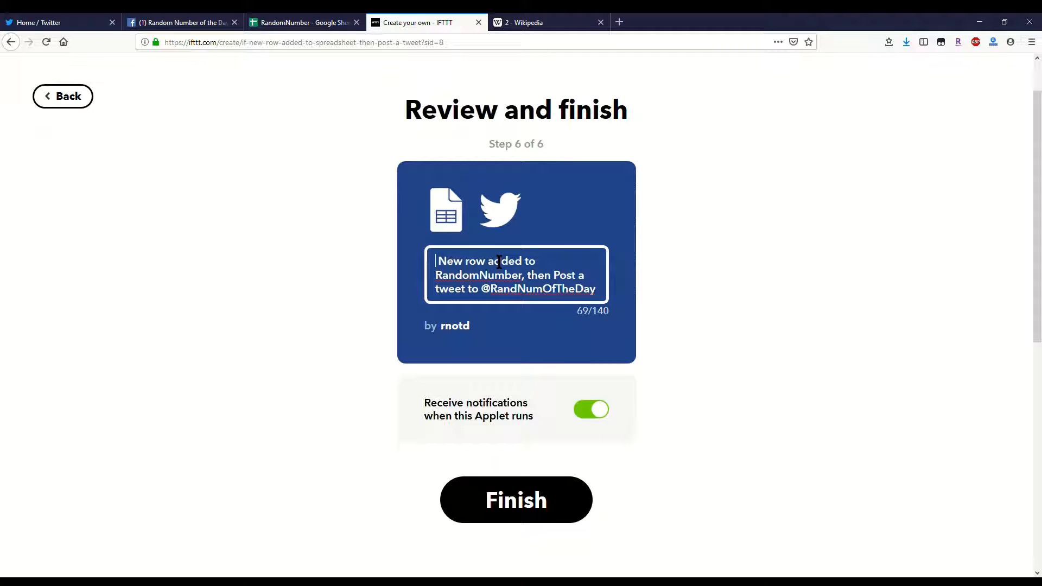
pyautogui.write('When')
pyautogui.press('Right')
pyautogui.press('Delete')
pyautogui.write('a')
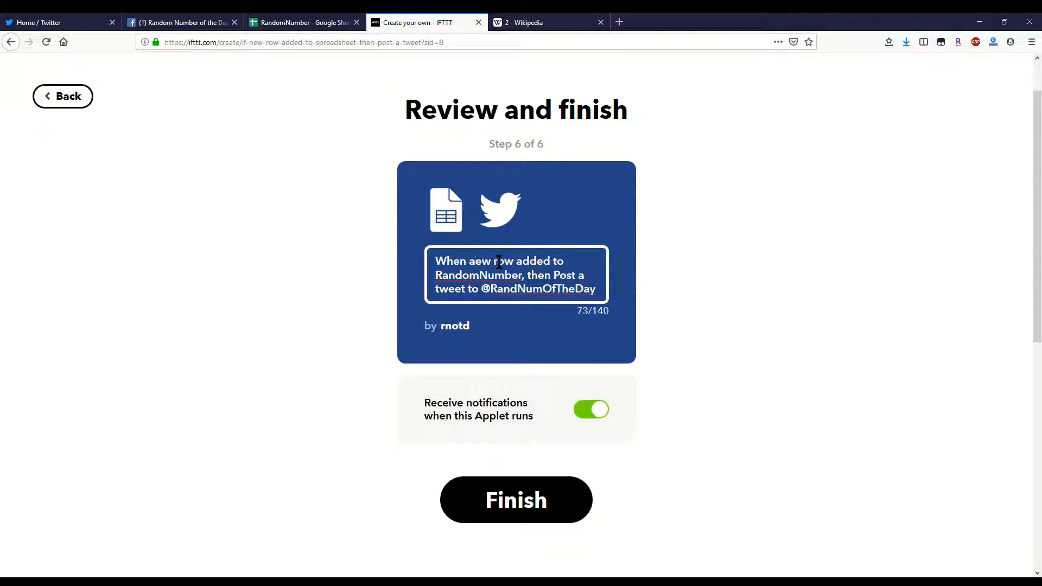
pyautogui.write(' n')
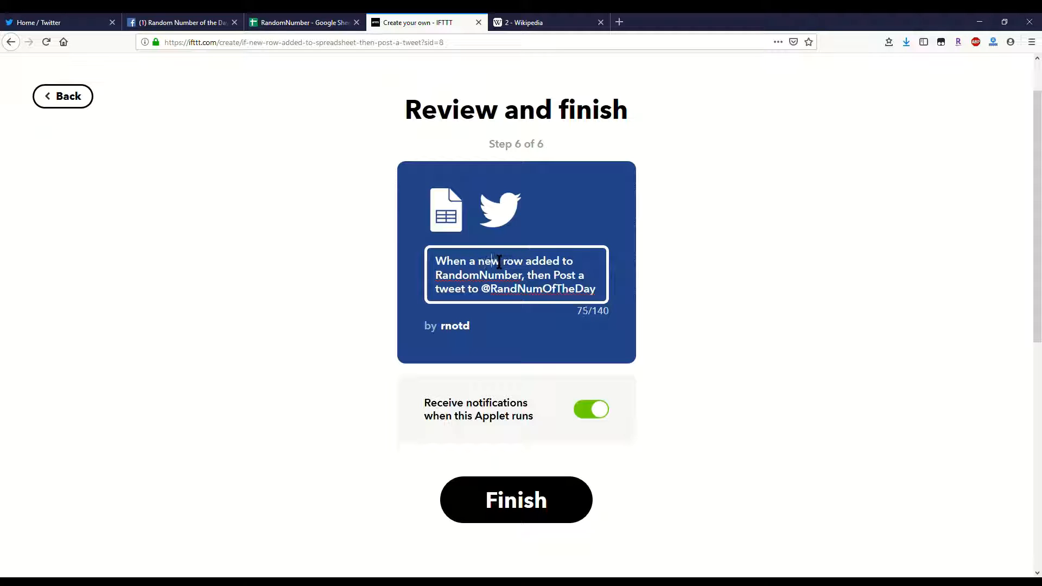
# Step: Insert "is" before "added" in the description, lowercase "post", and replace "a" before "tweet" with "that random number"
pyautogui.write('is')
pyautogui.press('Delete')
pyautogui.write('p')
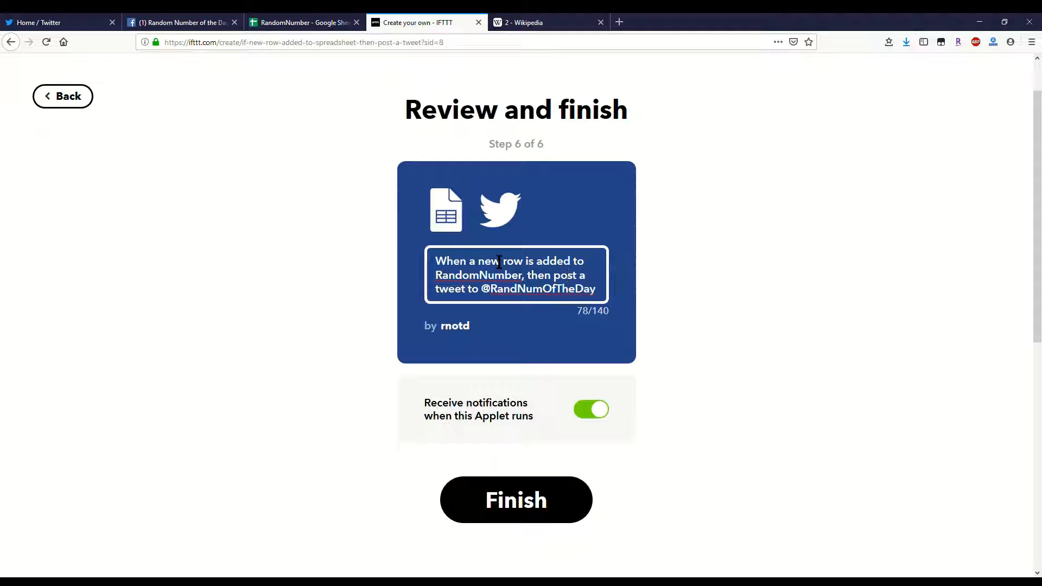
pyautogui.press('Delete')
pyautogui.write('that ')
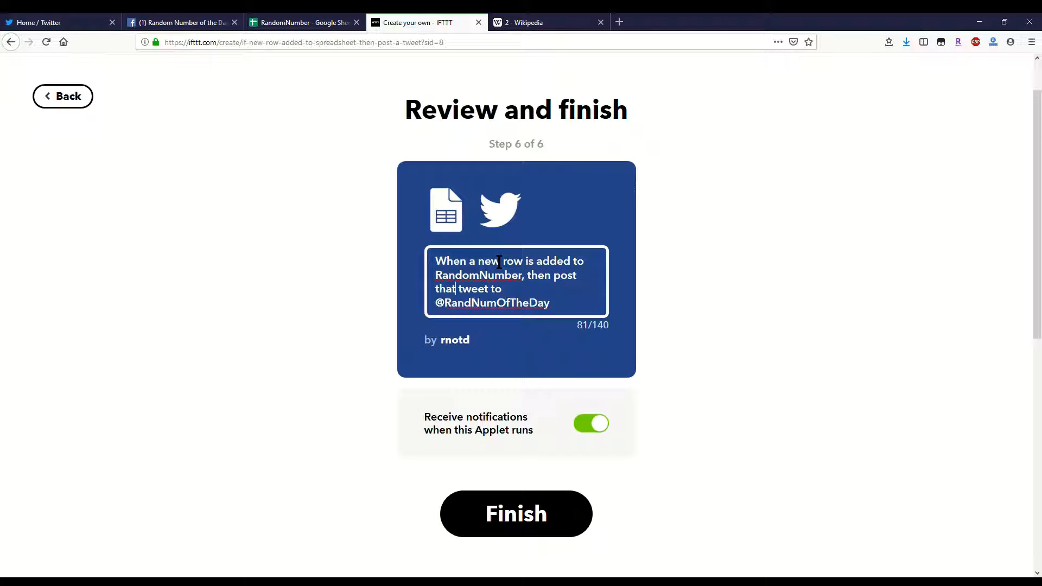
pyautogui.write('random number ')
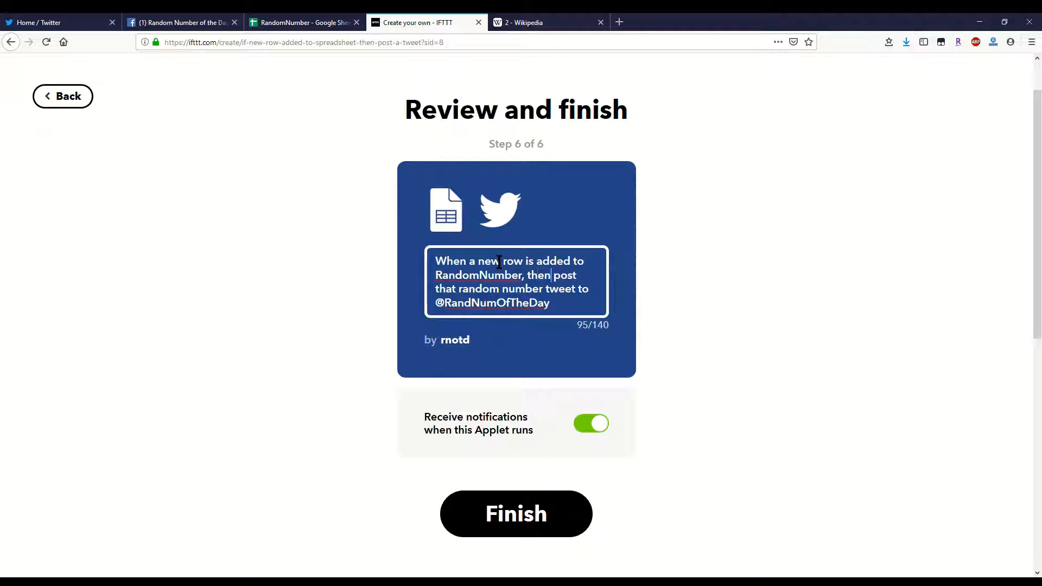
pyautogui.write('tweet')
pyautogui.press('Delete')
pyautogui.press('Delete')
pyautogui.press('Delete')
pyautogui.press('BackSpace')
pyautogui.press('BackSpace')
pyautogui.press('BackSpace')
pyautogui.press('BackSpace')
pyautogui.press('BackSpace')
pyautogui.press('BackSpace')
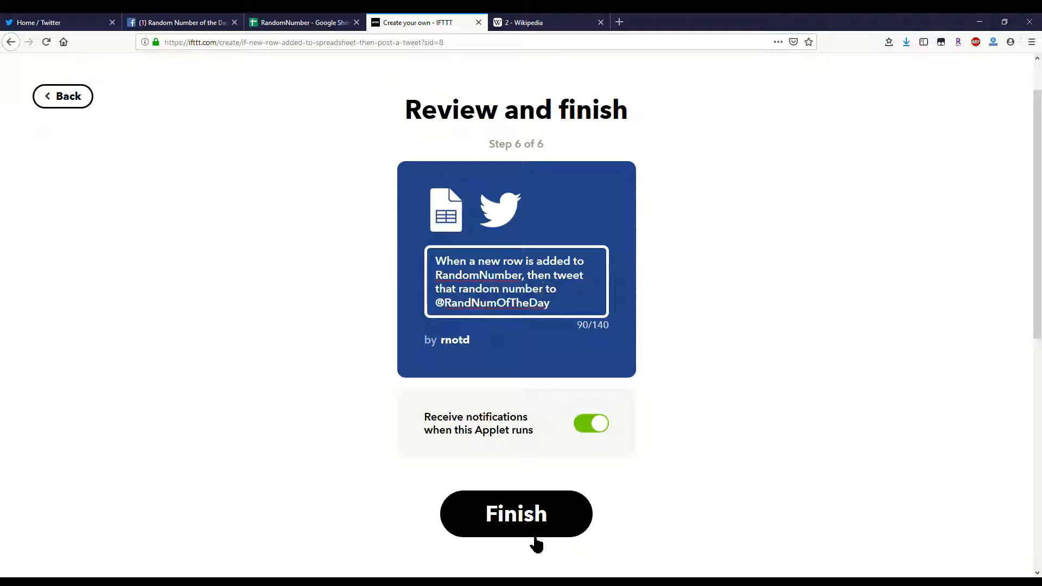
pyautogui.click(547, 513)
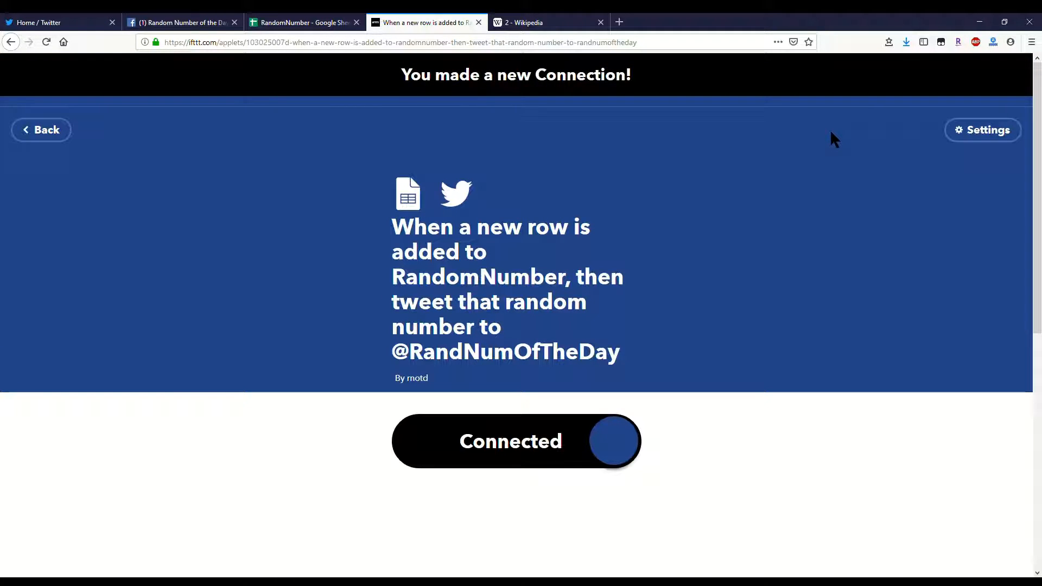
# Step: Start creating another applet and choose Google Sheets as its trigger service
pyautogui.click(935, 81)
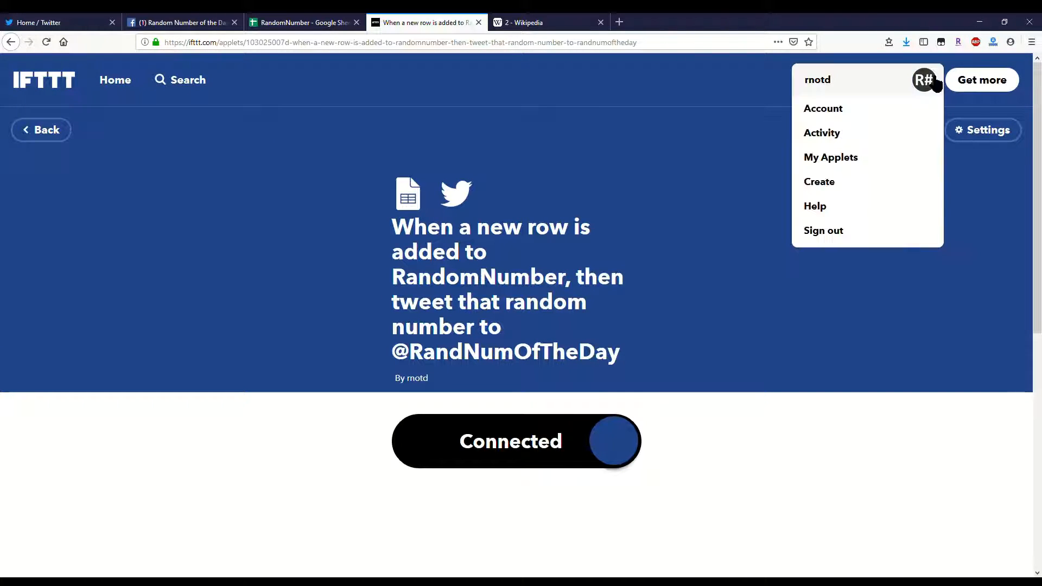
pyautogui.click(840, 187)
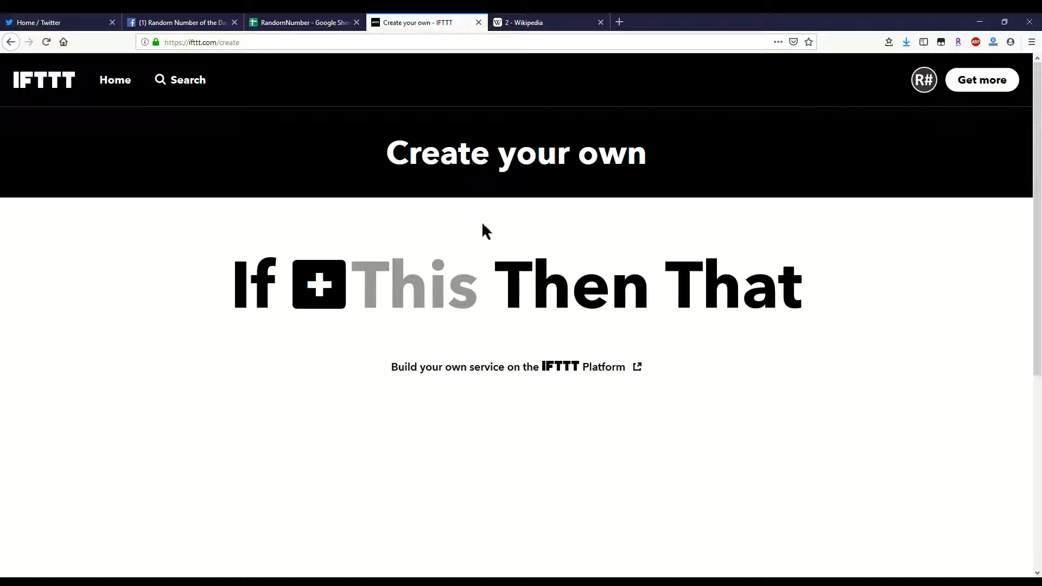
pyautogui.click(325, 286)
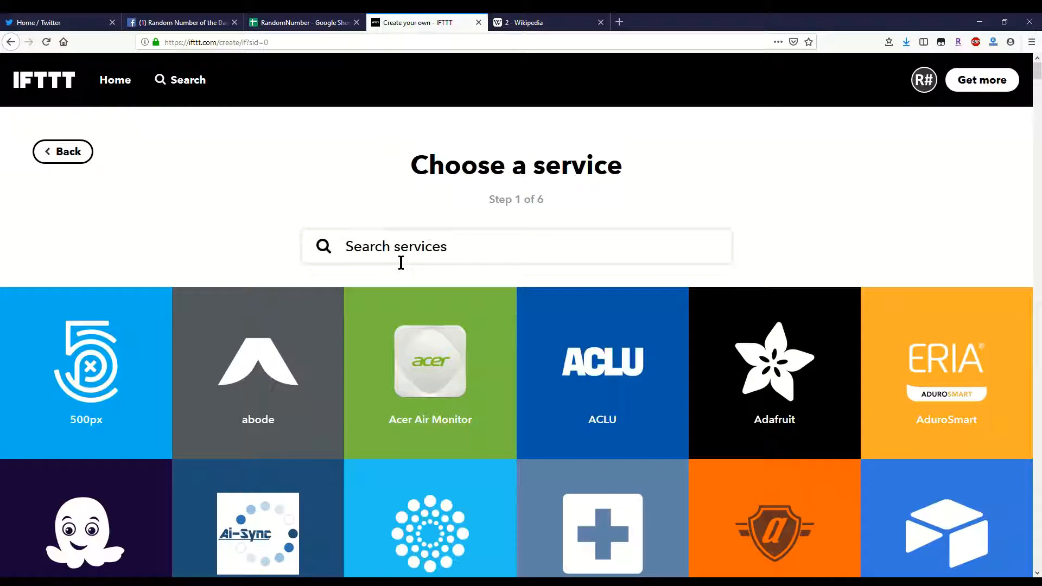
pyautogui.click(400, 260)
pyautogui.write('shee')
pyautogui.click(550, 390)
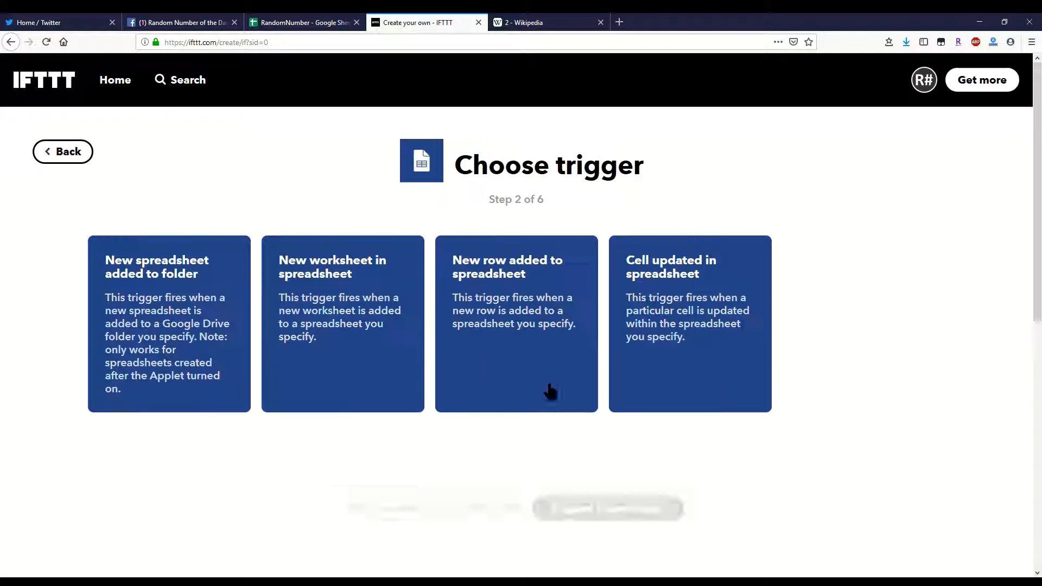
# Step: Choose the trigger for a new row added to a spreadsheet and try creating it with folder path IFTT and filename RandomNumber
pyautogui.click(507, 307)
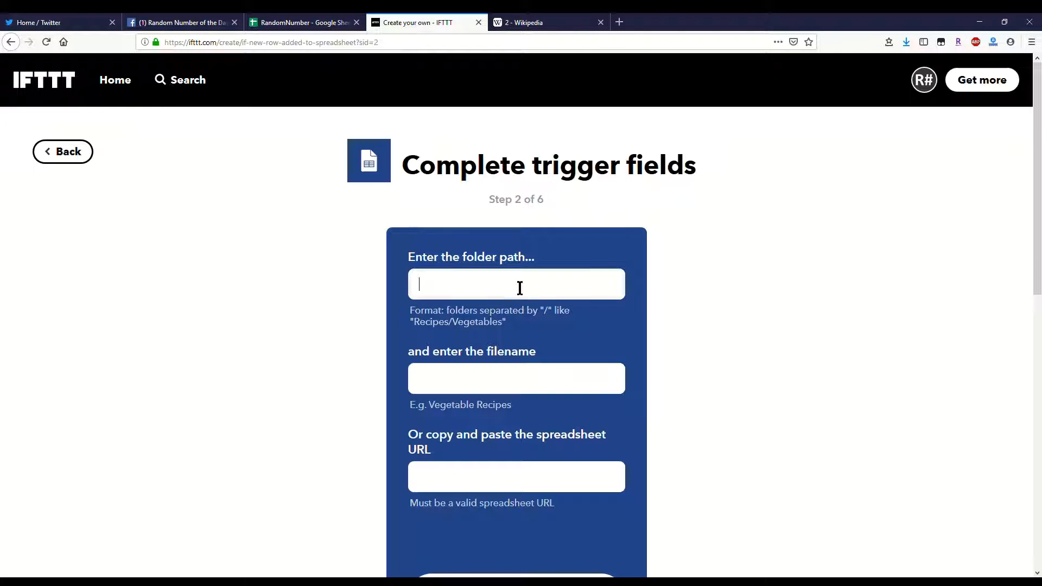
pyautogui.press('Tab')
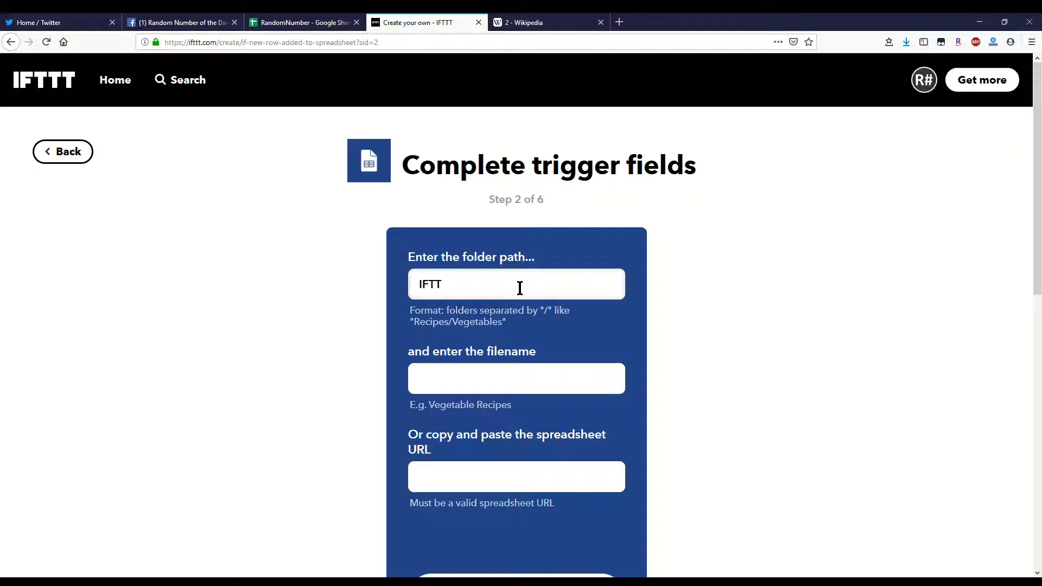
pyautogui.write('Random')
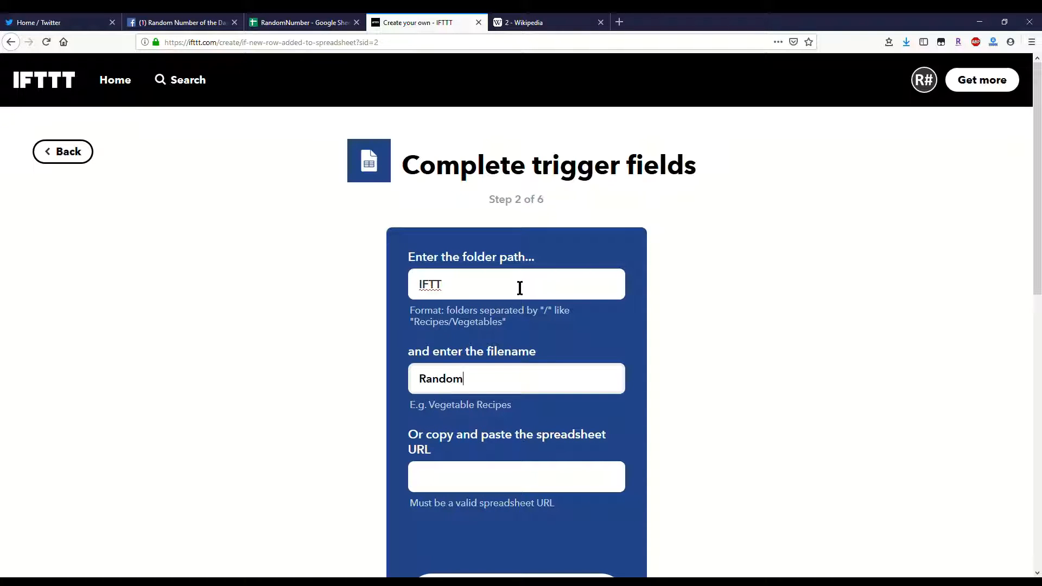
pyautogui.write('Number')
pyautogui.scroll(-2, 307, 281)
pyautogui.click(493, 487)
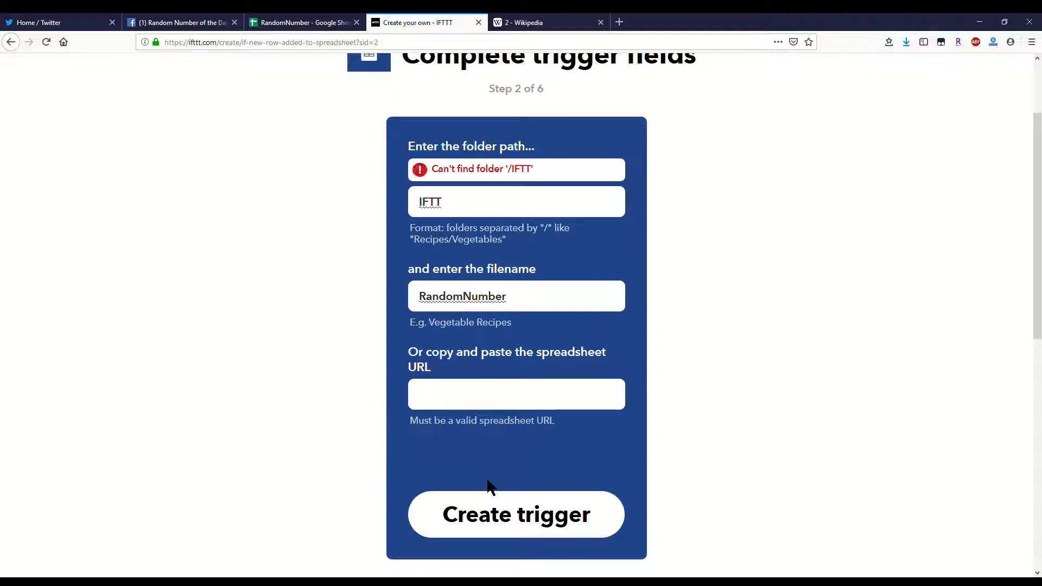
# Step: Correct the trigger's folder path to IFTTT and create the trigger
pyautogui.click(522, 215)
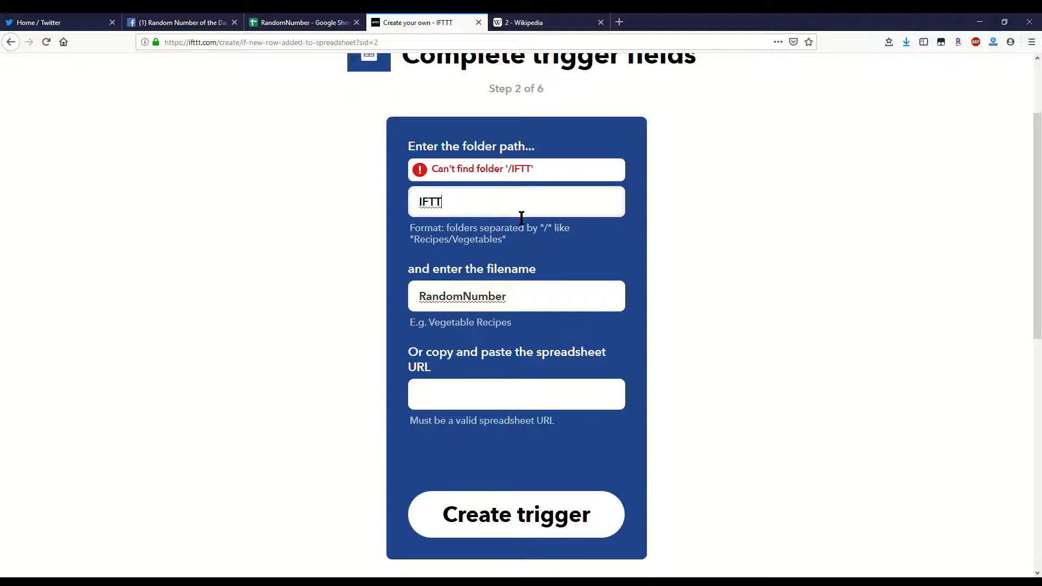
pyautogui.write('T')
pyautogui.click(517, 514)
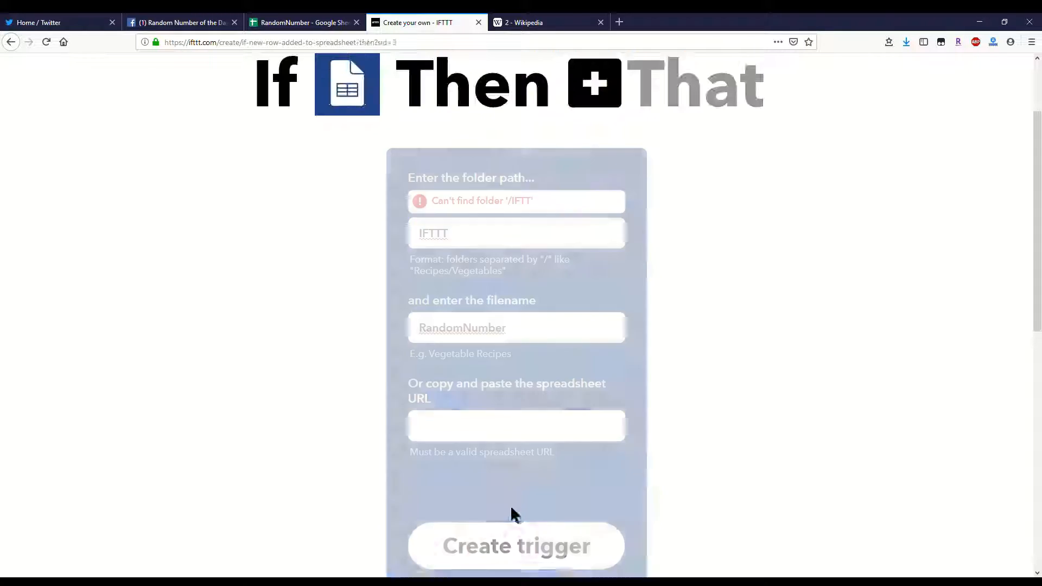
# Step: Search the action services for "face", choose Facebook Pages as the action service and connect it
pyautogui.click(595, 86)
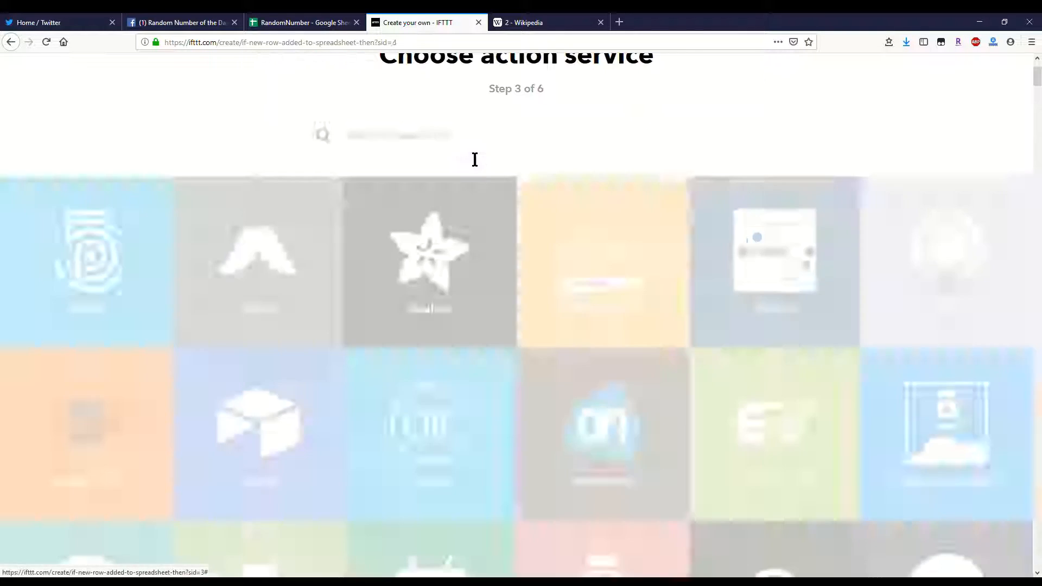
pyautogui.click(475, 154)
pyautogui.write('face')
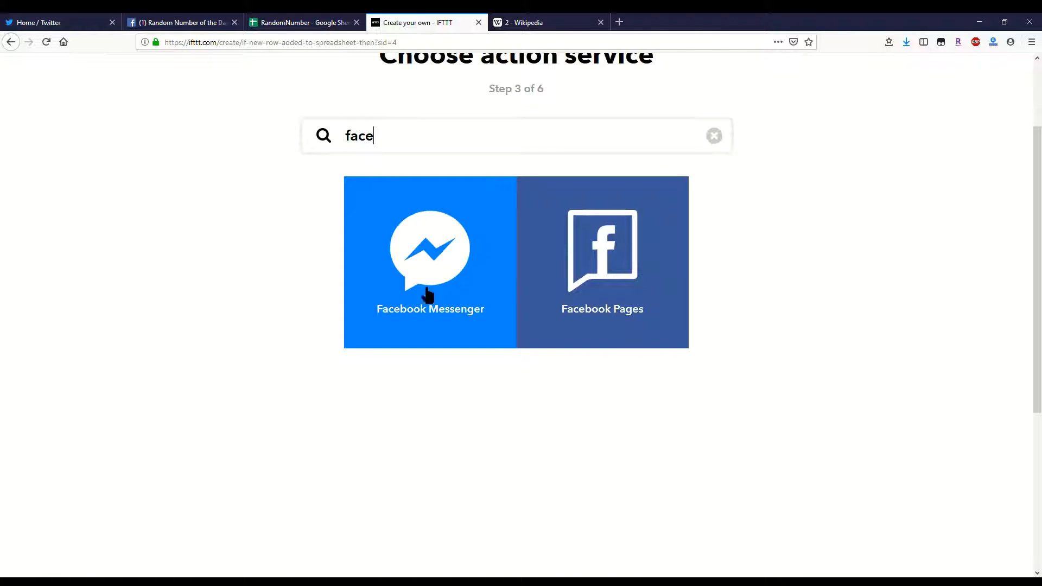
pyautogui.click(605, 257)
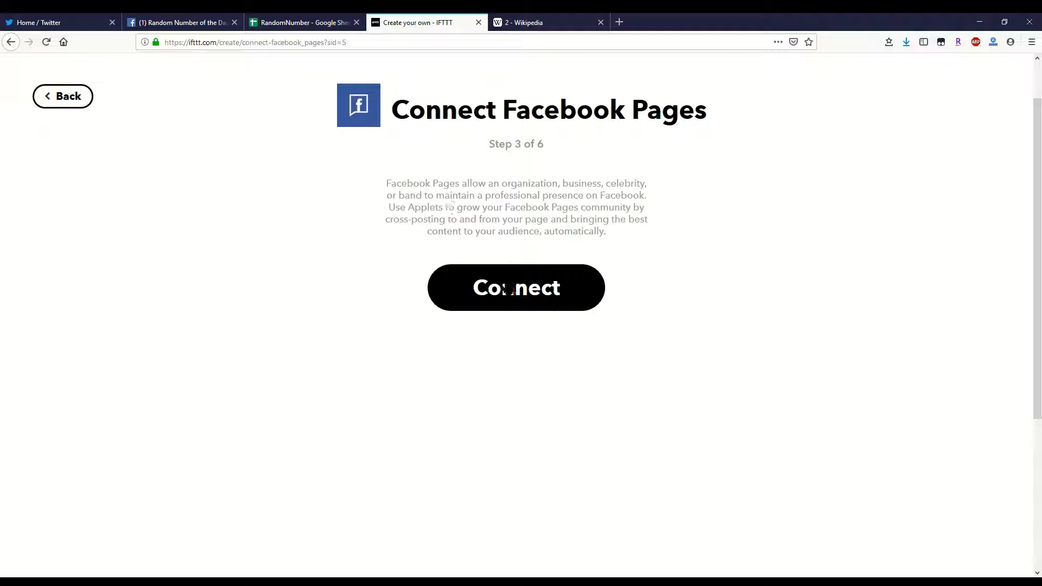
pyautogui.click(507, 288)
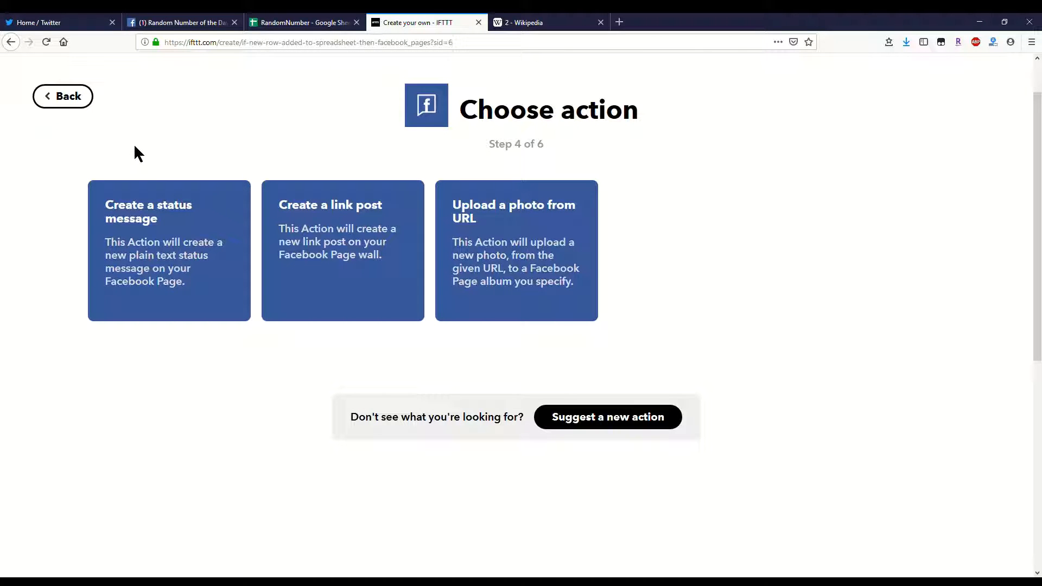
# Step: Choose the link post action and set its message to "Today's random number is {{ColumnA}}", without the Wikipedia address
pyautogui.click(333, 247)
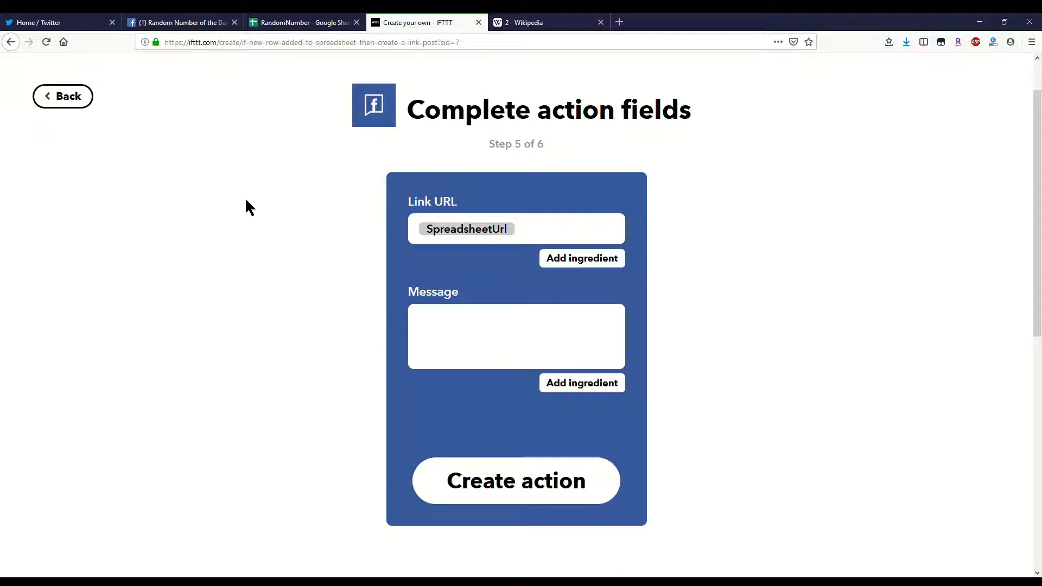
pyautogui.click(522, 241)
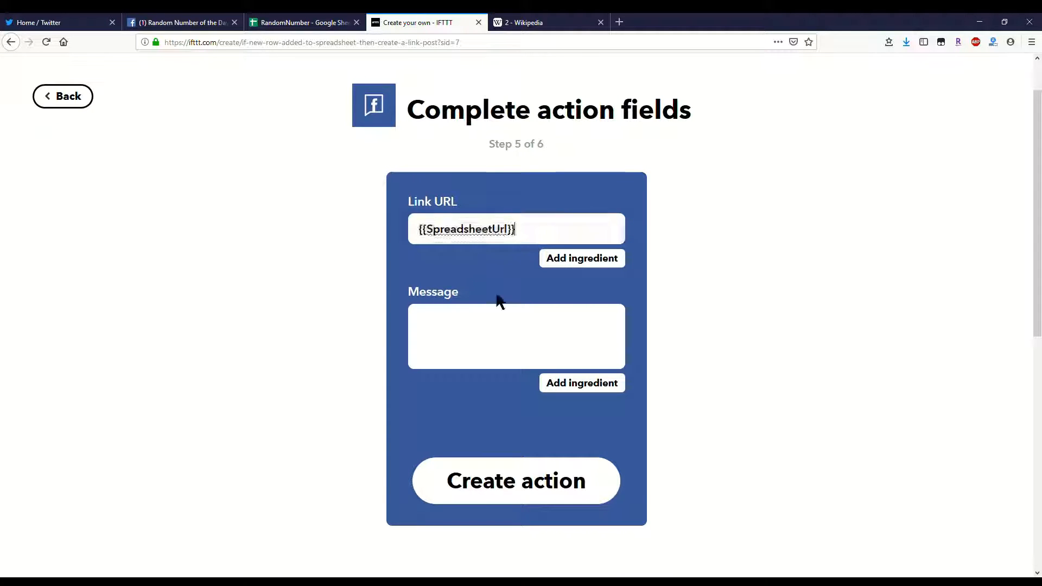
pyautogui.click(507, 330)
pyautogui.write("Today's random number is {{ColumnA}} https://en.wikipedia.org/wiki/ {{ColumnA}}_(number)")
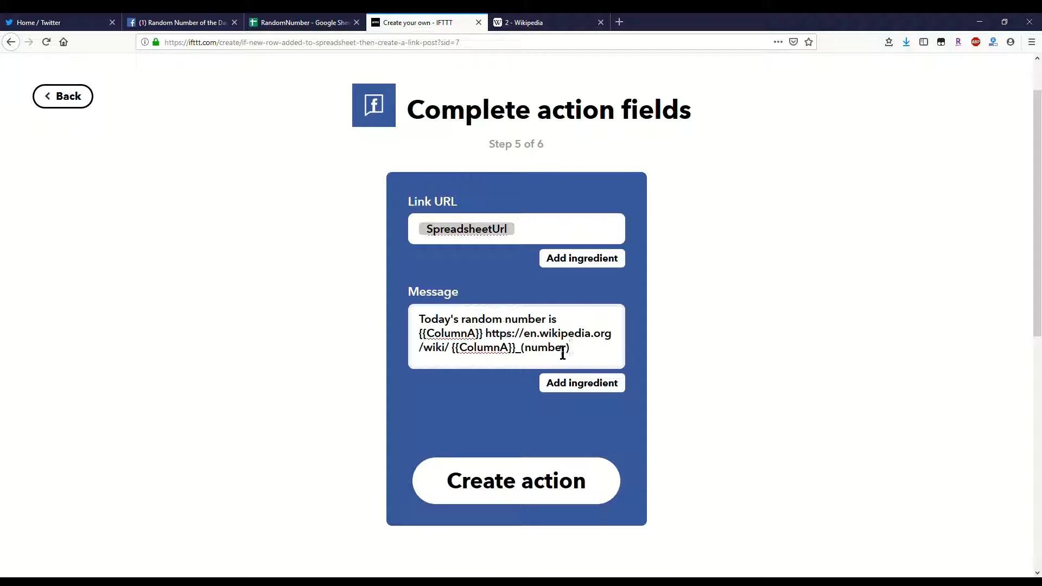
pyautogui.moveTo(489, 336); pyautogui.dragTo(577, 351)
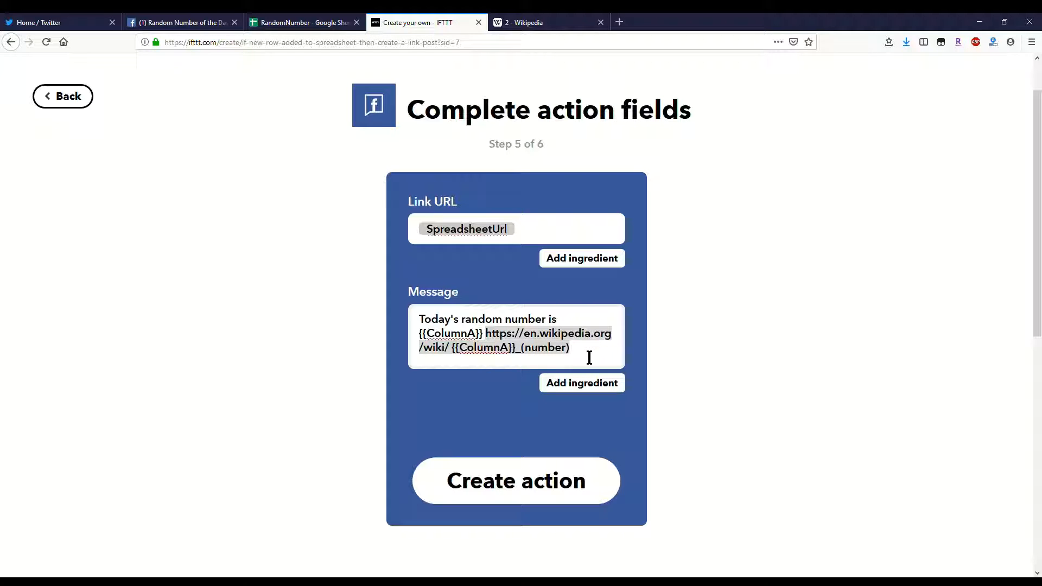
pyautogui.press('BackSpace')
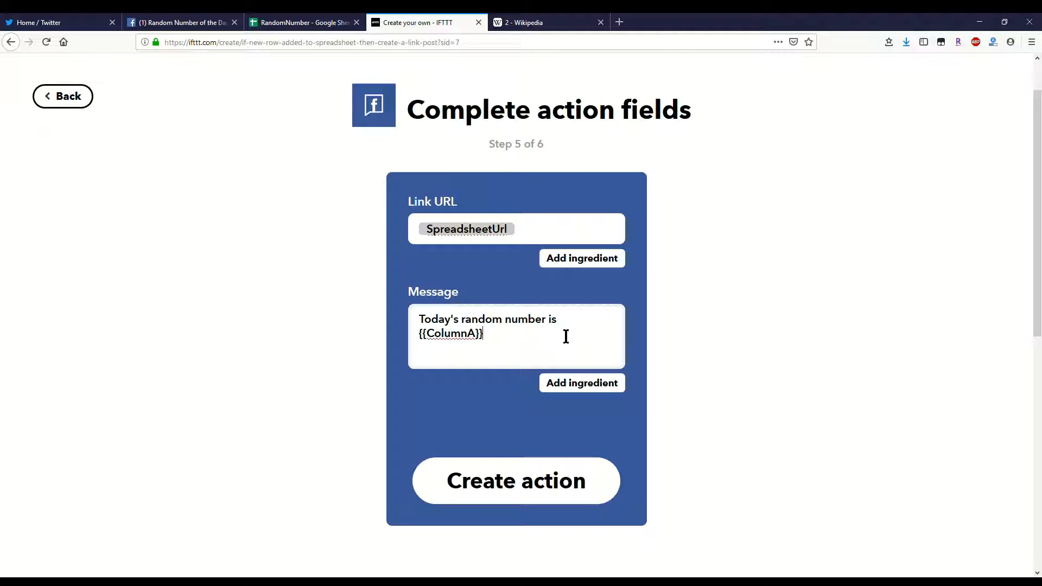
pyautogui.moveTo(570, 235); pyautogui.dragTo(415, 228)
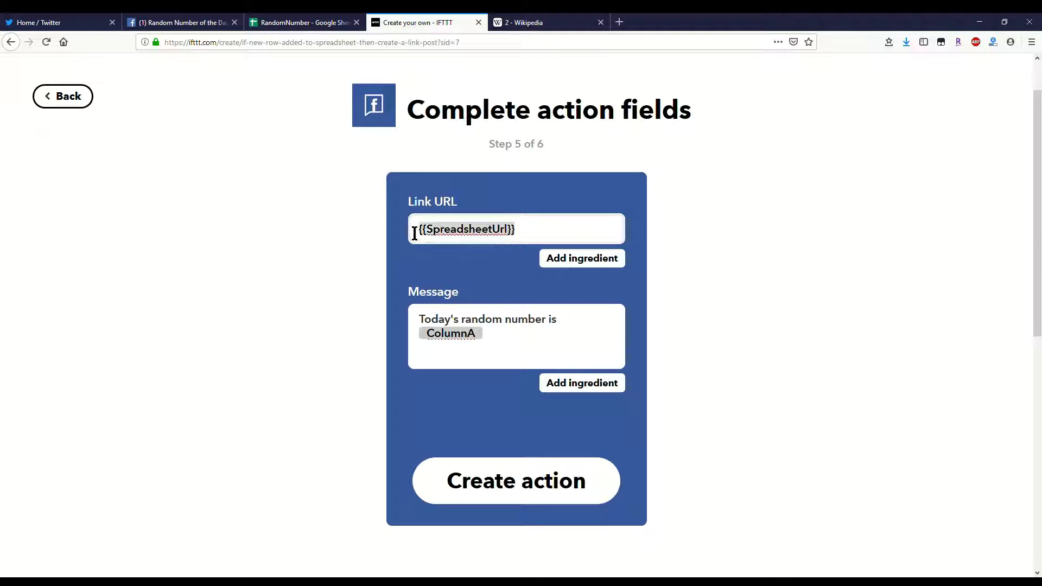
pyautogui.write('https://en.wikipedia.org/wiki/{{ColumnA}}_(number)')
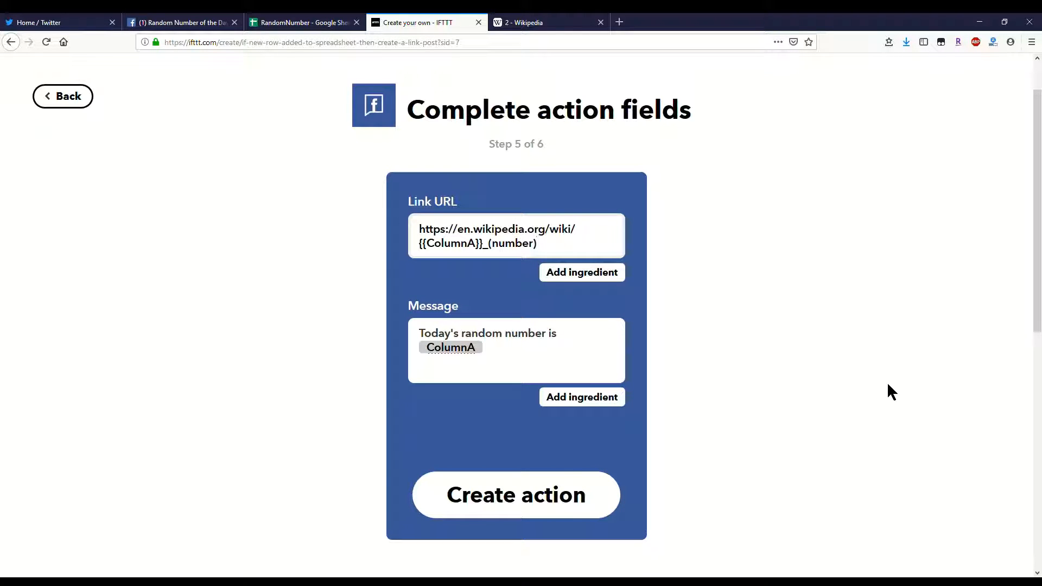
pyautogui.click(480, 501)
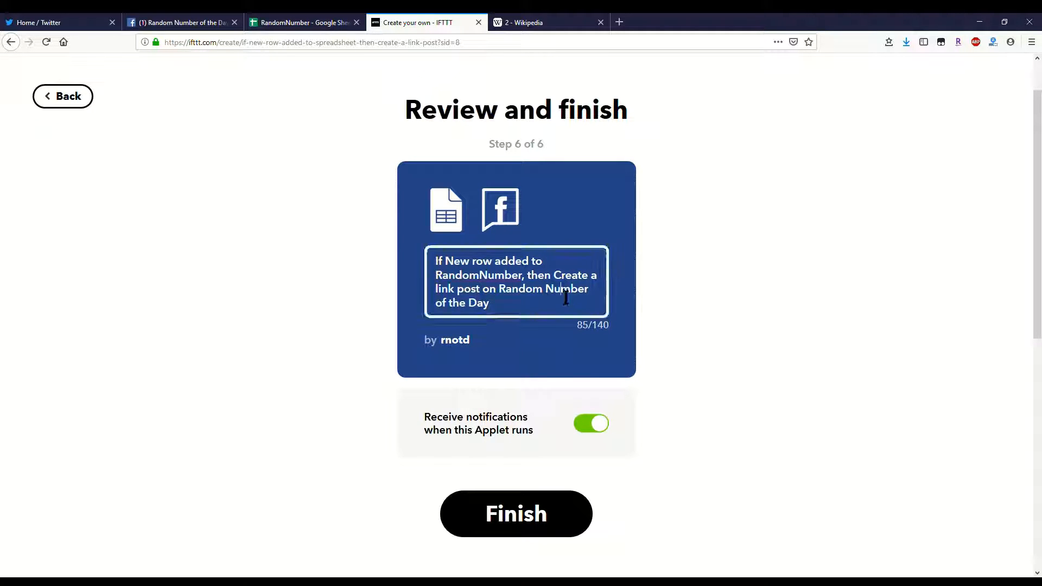
# Step: Reword the start of the Facebook applet's description to "When a new row is added to RandomNumber"
pyautogui.moveTo(567, 300); pyautogui.dragTo(450, 266)
pyautogui.click(494, 288)
pyautogui.write('When a')
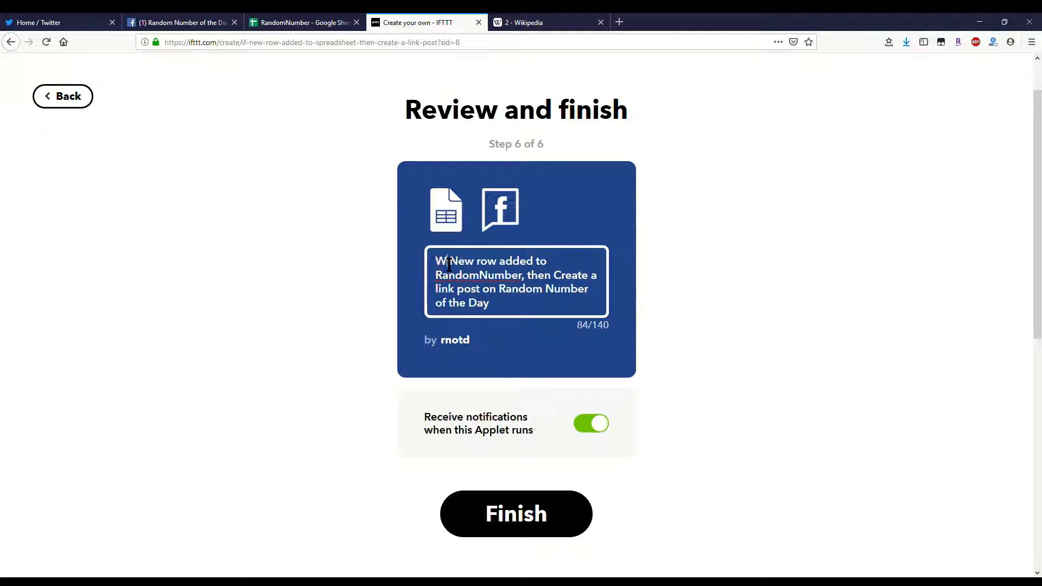
pyautogui.press('Delete')
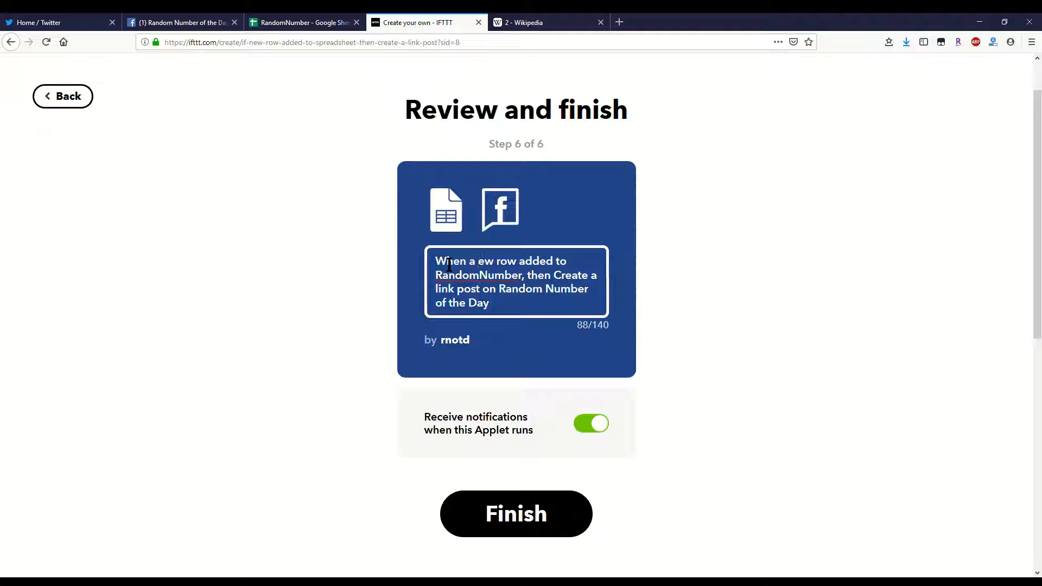
pyautogui.write('n')
pyautogui.write('is')
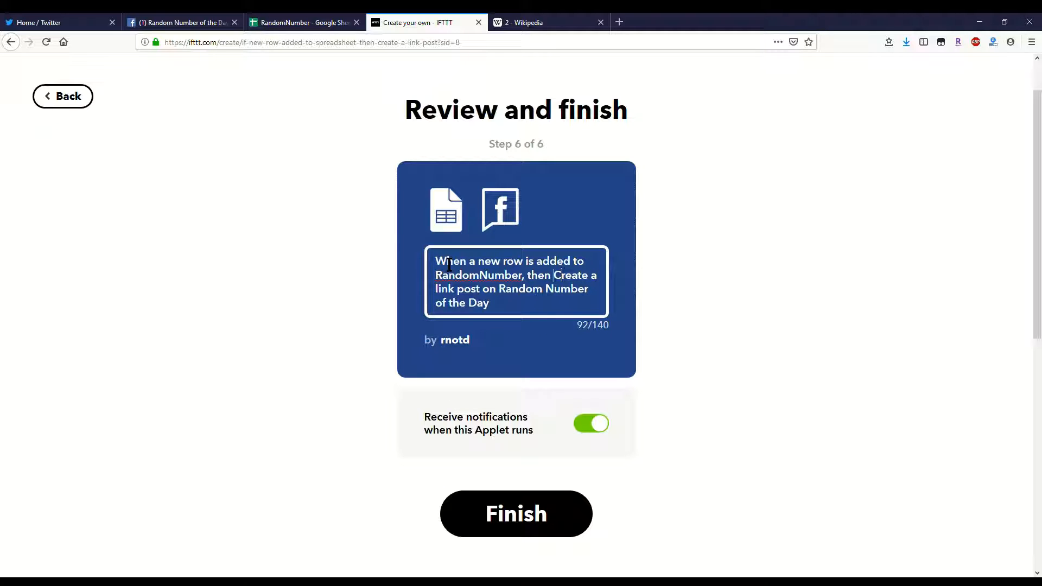
# Step: Remove "Create a link" before "post" in the applet description
pyautogui.hotkey('shift', 'Right')
pyautogui.hotkey('shift', 'Right')
pyautogui.hotkey('shift', 'Right')
pyautogui.hotkey('shift', 'Right')
pyautogui.hotkey('shift', 'Right')
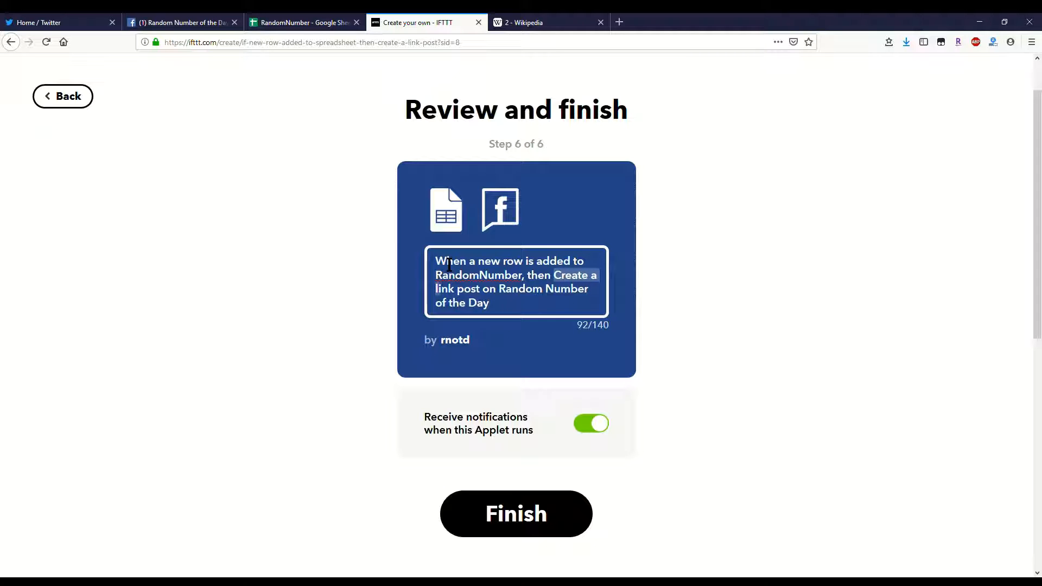
pyautogui.hotkey('shift', 'Right')
pyautogui.hotkey('shift', 'Right')
pyautogui.hotkey('shift', 'Right')
pyautogui.hotkey('shift', 'Right')
pyautogui.press('BackSpace')
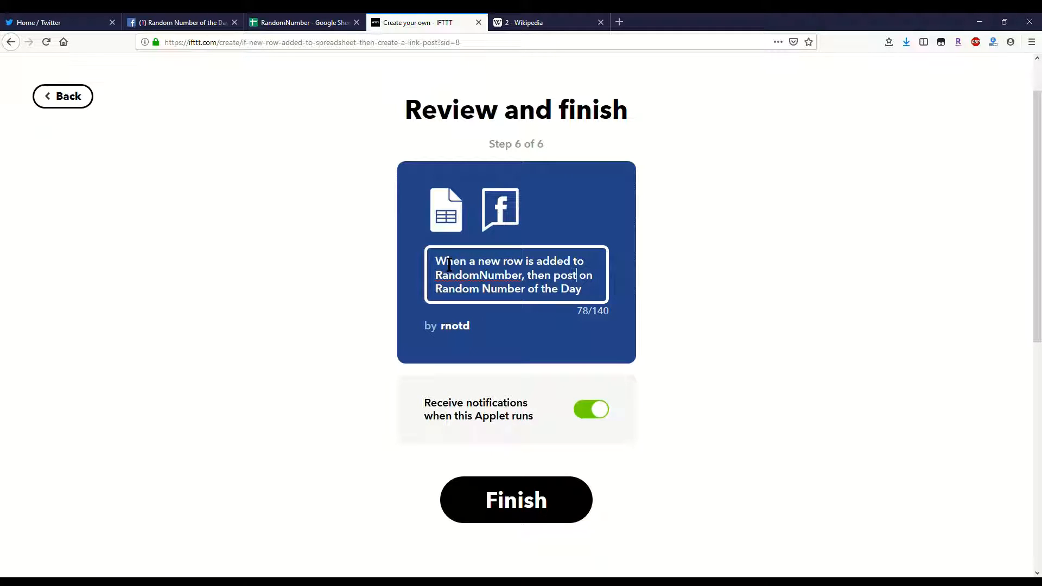
# Step: Insert "that number" after "post" in the applet description
pyautogui.write('that R')
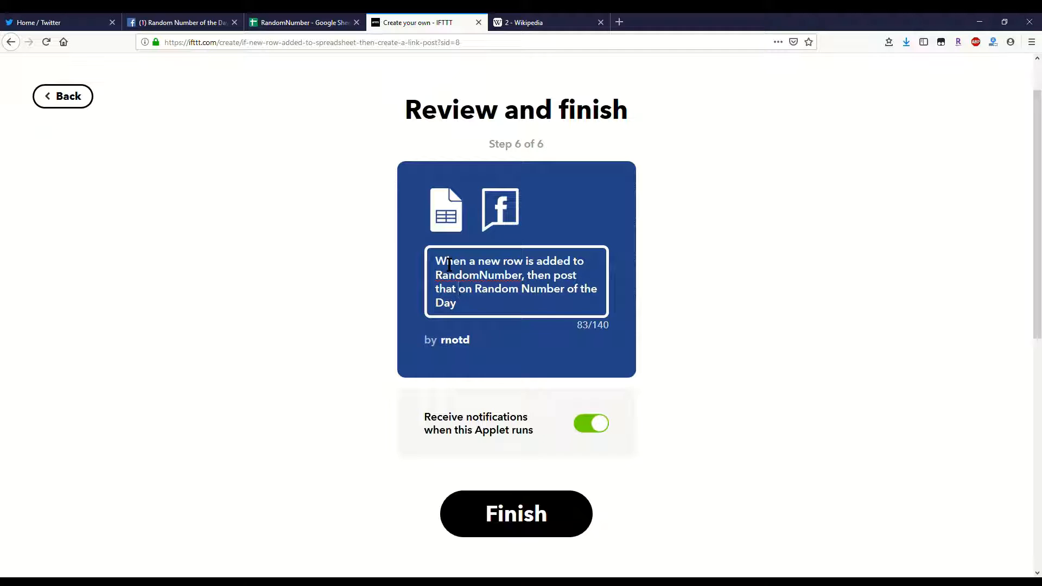
pyautogui.write('andom')
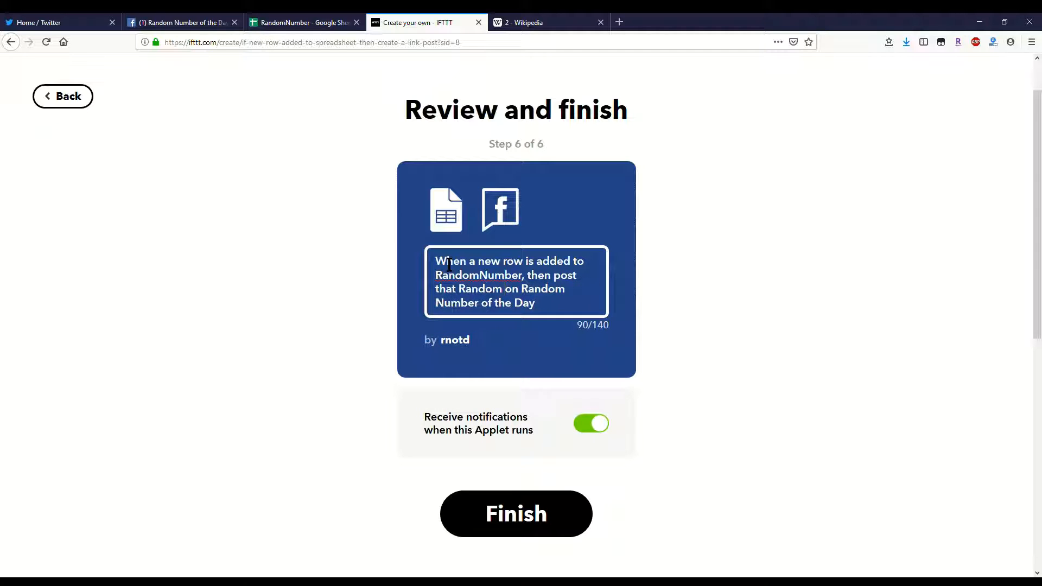
pyautogui.press('BackSpace')
pyautogui.press('BackSpace')
pyautogui.press('BackSpace')
pyautogui.press('BackSpace')
pyautogui.press('BackSpace')
pyautogui.press('BackSpace')
pyautogui.press('BackSpace')
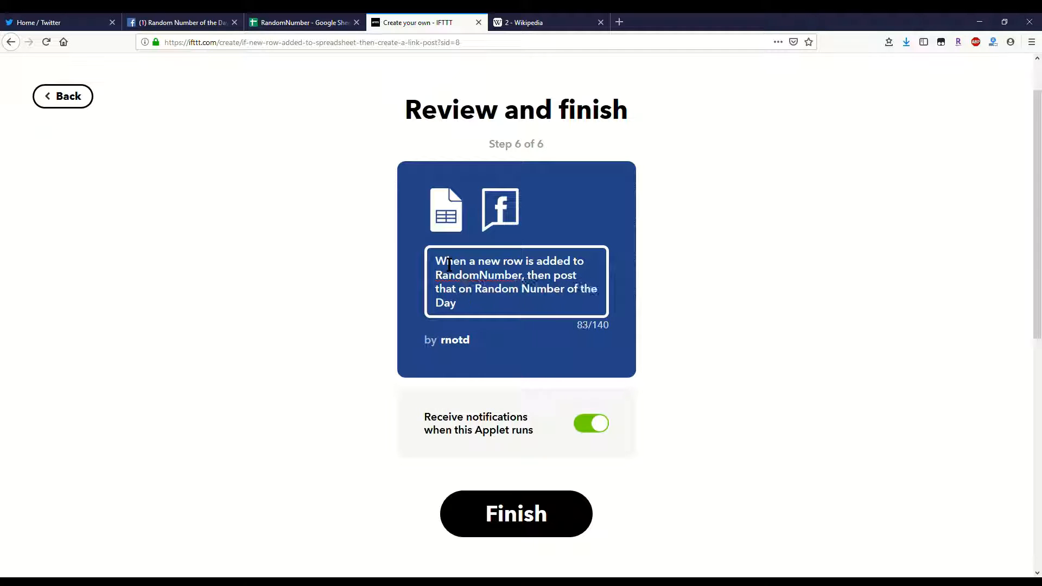
pyautogui.write('number')
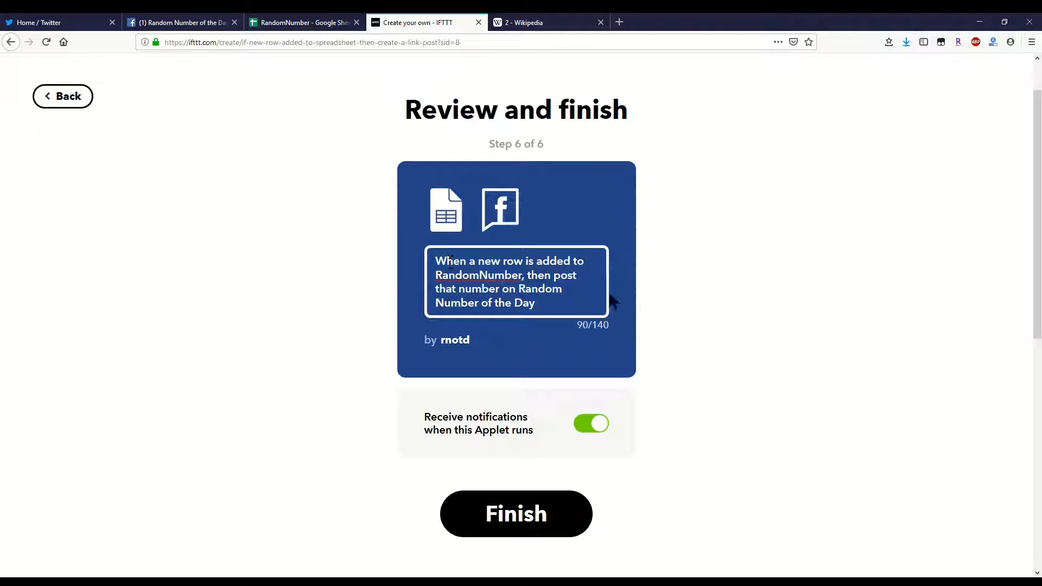
# Step: Add "with a Wikipedia link." to the end of the description and finish the applet
pyautogui.click(579, 308)
pyautogui.write('with a Wikipedia Li')
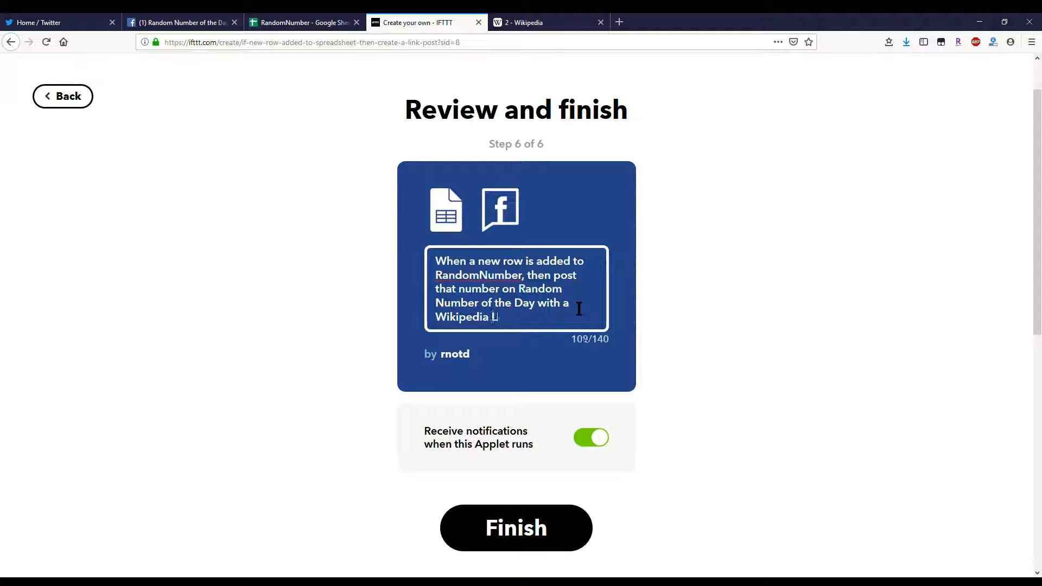
pyautogui.press('BackSpace')
pyautogui.press('BackSpace')
pyautogui.write('link')
pyautogui.click(512, 522)
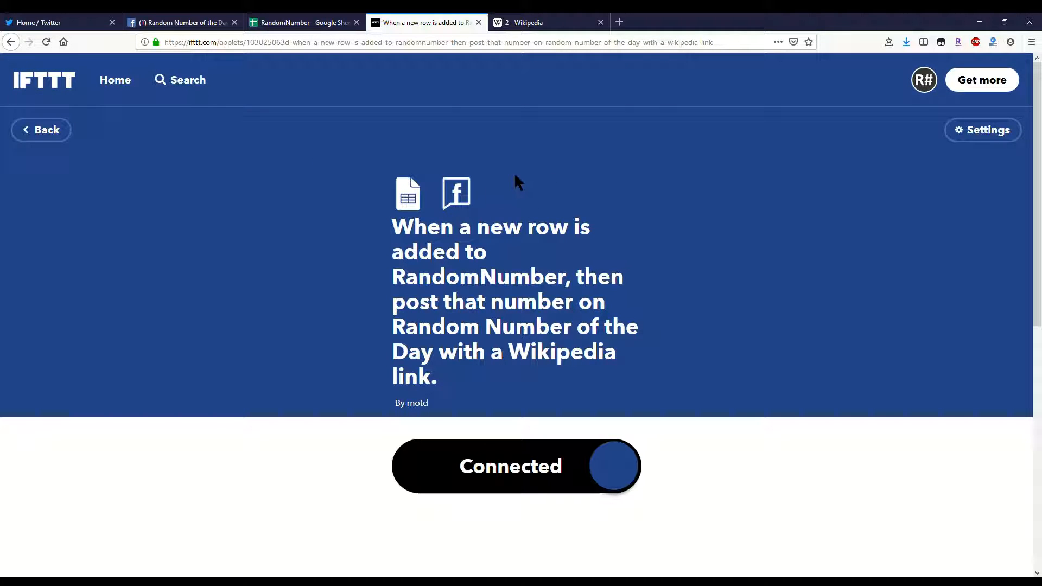
# Step: Examine the Twitter home feed, the Random Number of the Day Facebook page and Twitter profile, and the web addresses of both accounts
pyautogui.click(42, 23)
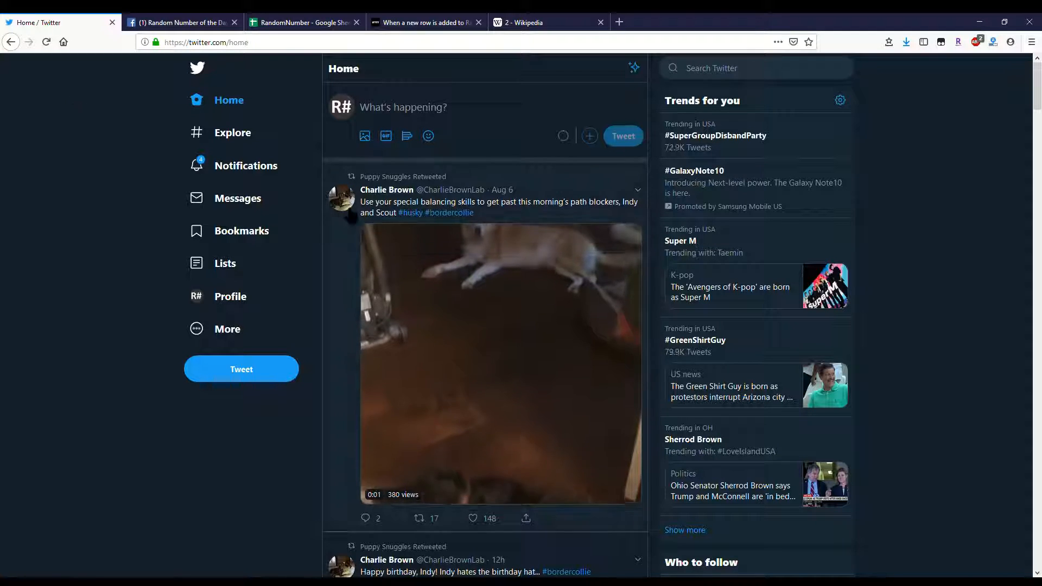
pyautogui.scroll(-4, 340, 231)
pyautogui.scroll(5, 340, 231)
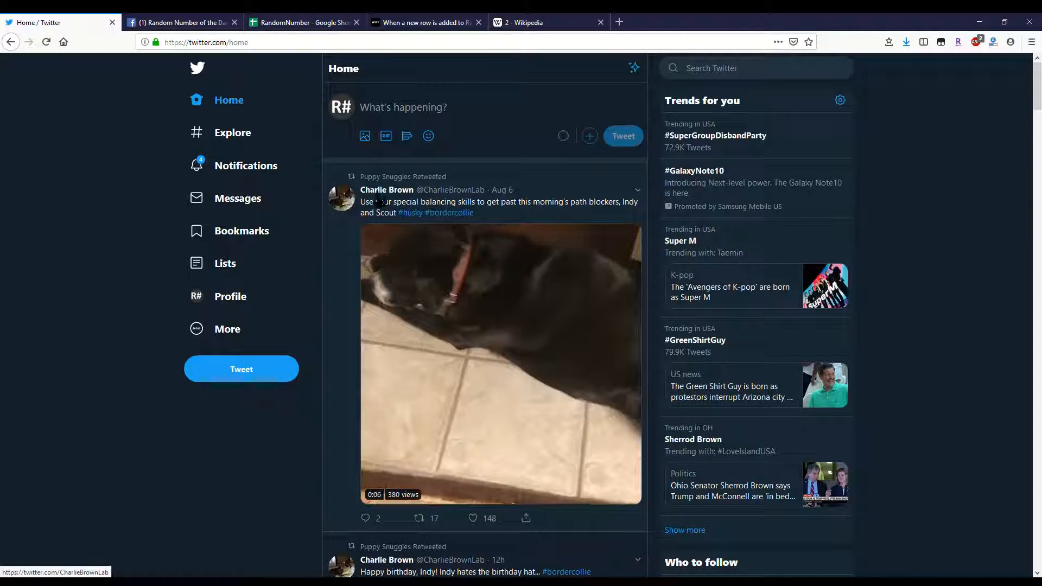
pyautogui.click(185, 22)
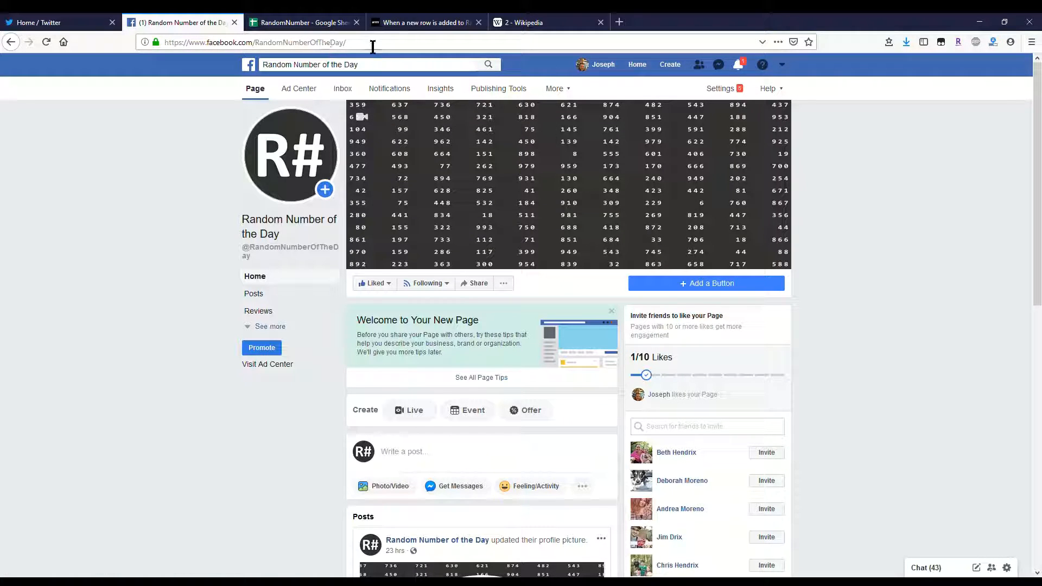
pyautogui.moveTo(369, 44); pyautogui.dragTo(116, 52)
pyautogui.click(106, 23)
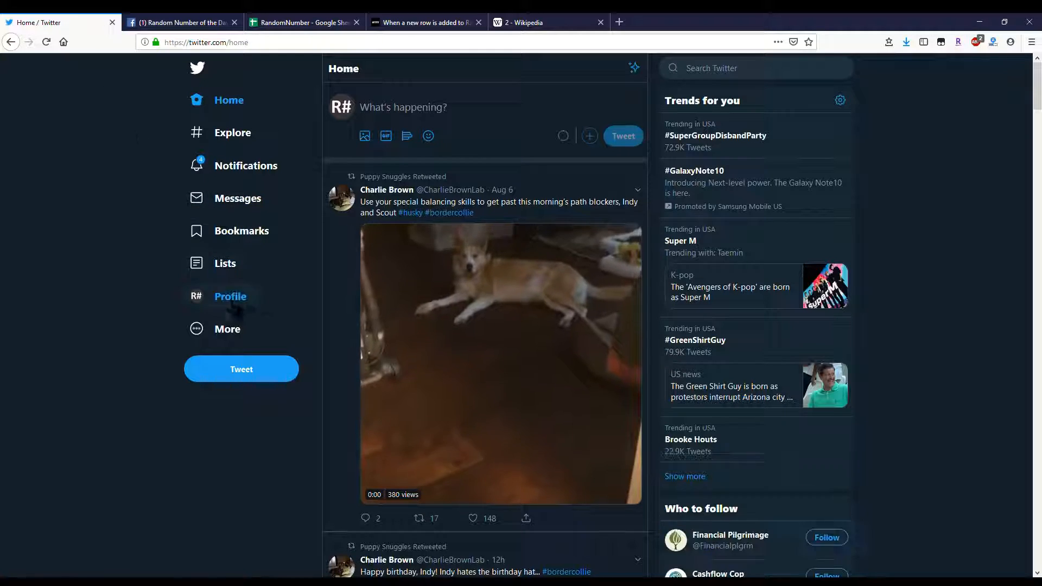
pyautogui.click(232, 307)
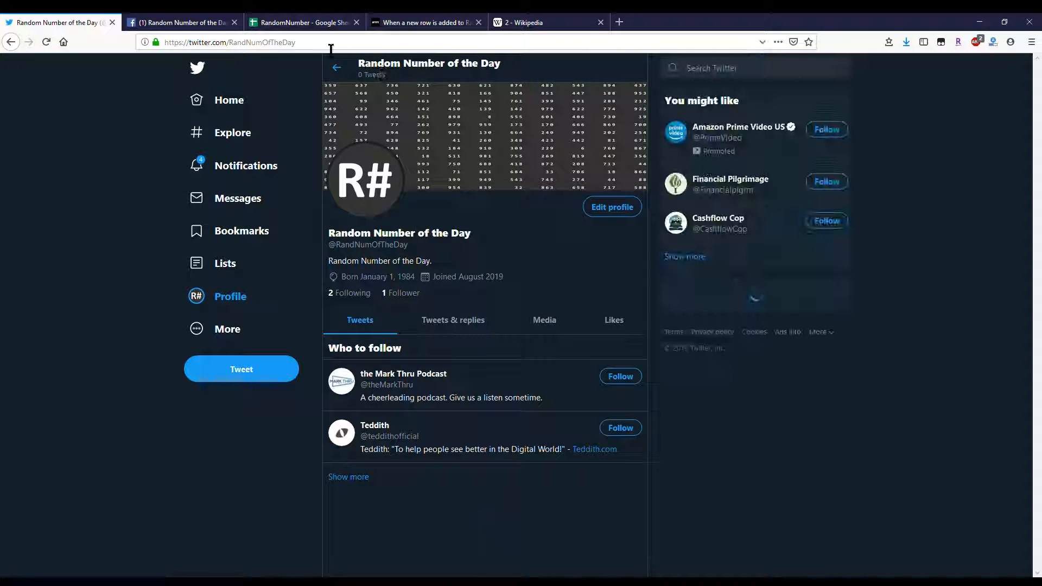
pyautogui.moveTo(330, 43); pyautogui.dragTo(164, 44)
pyautogui.click(146, 21)
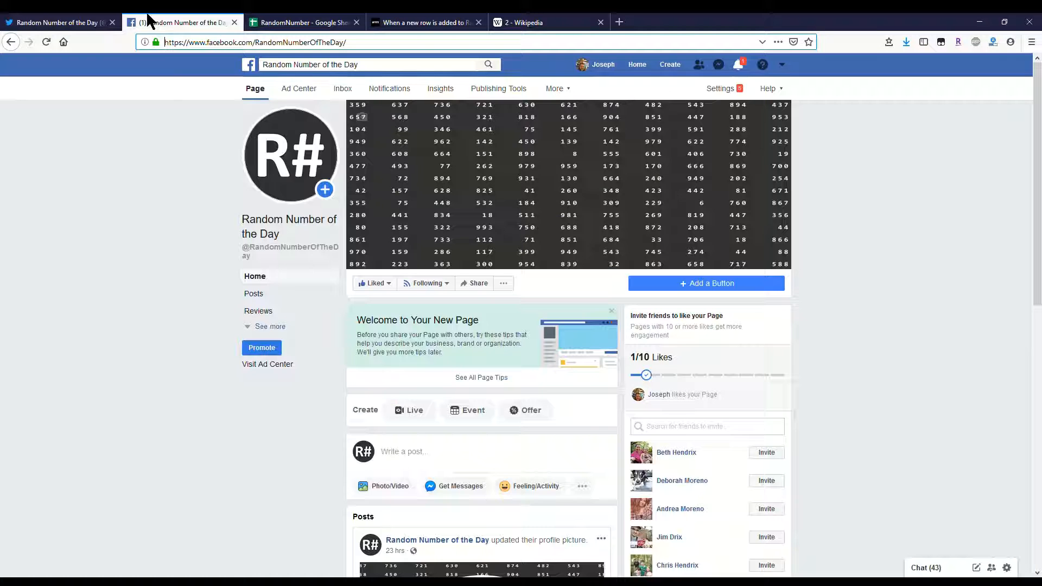
pyautogui.click(744, 67)
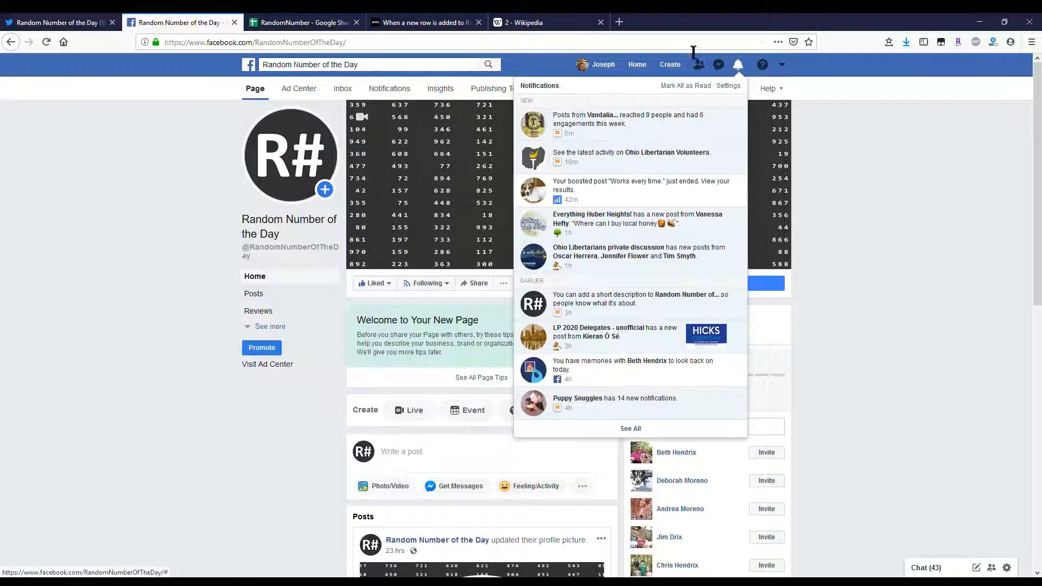
pyautogui.click(738, 66)
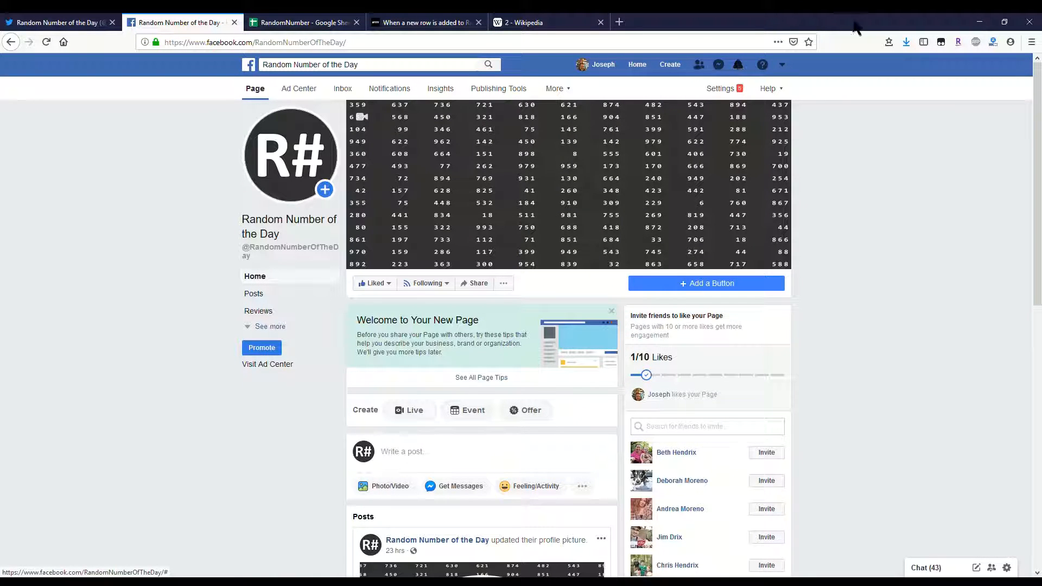
pyautogui.click(574, 21)
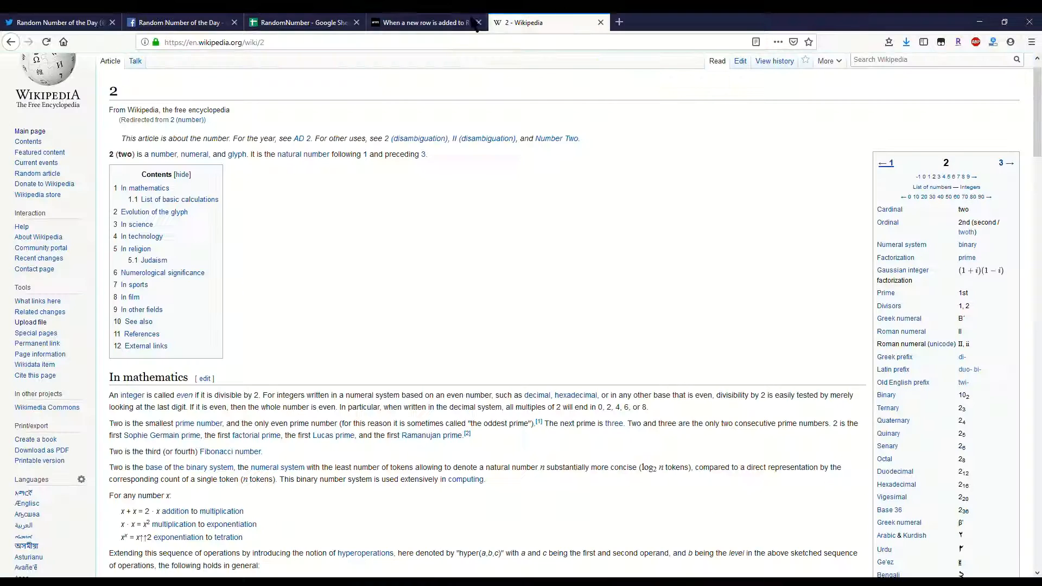
pyautogui.click(467, 20)
# Step: Switch to the RandomNumber spreadsheet in Google Sheets, set its recalculation to "On change and every hour" and save the settings
pyautogui.click(324, 24)
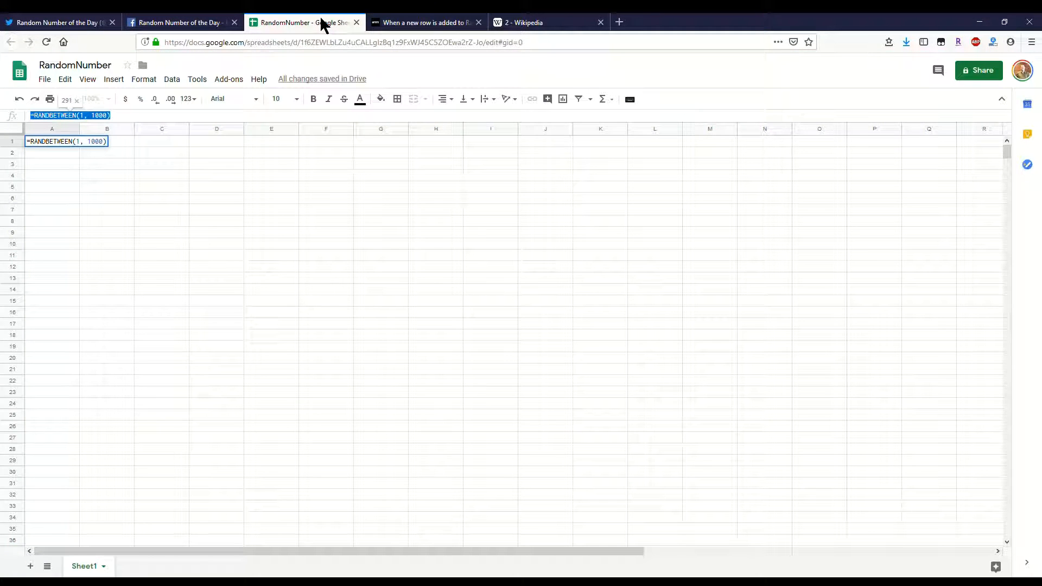
pyautogui.click(343, 178)
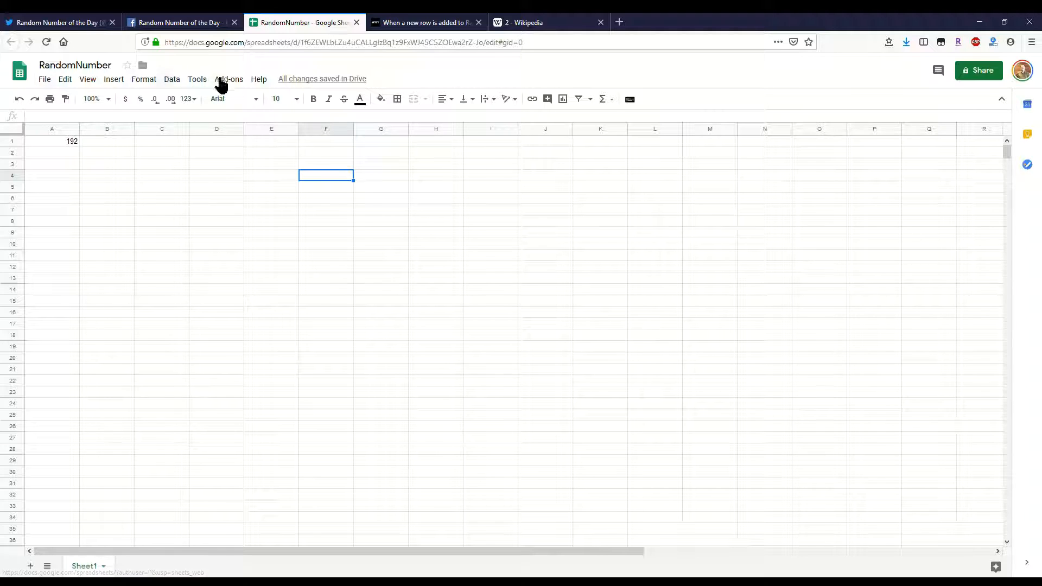
pyautogui.click(46, 82)
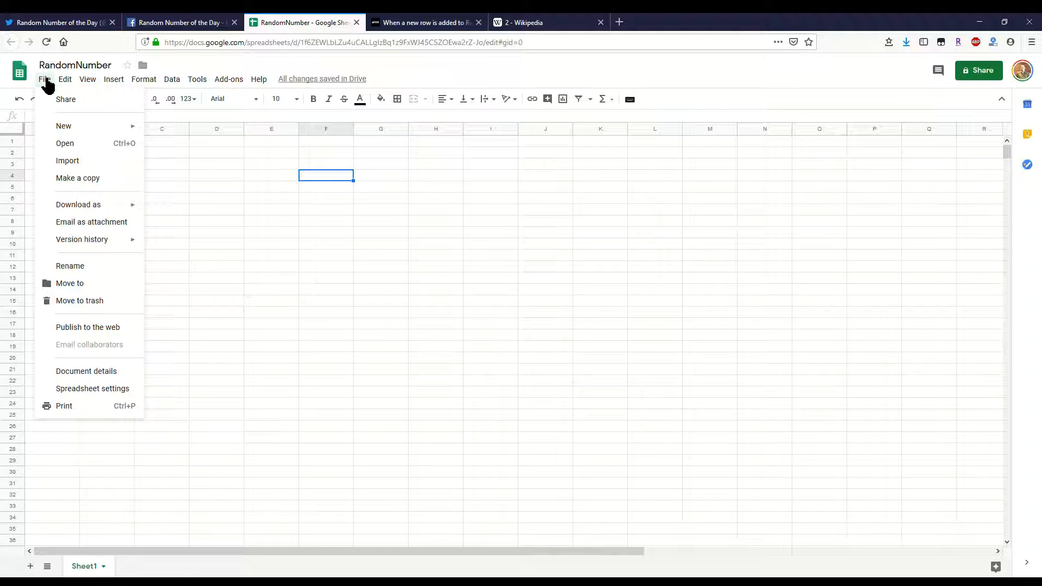
pyautogui.click(97, 386)
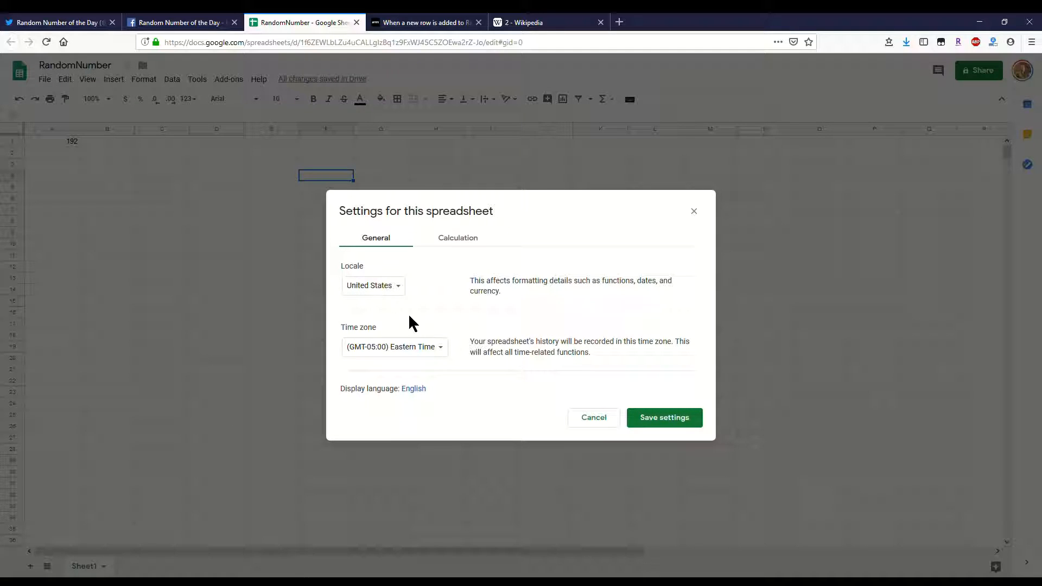
pyautogui.click(467, 239)
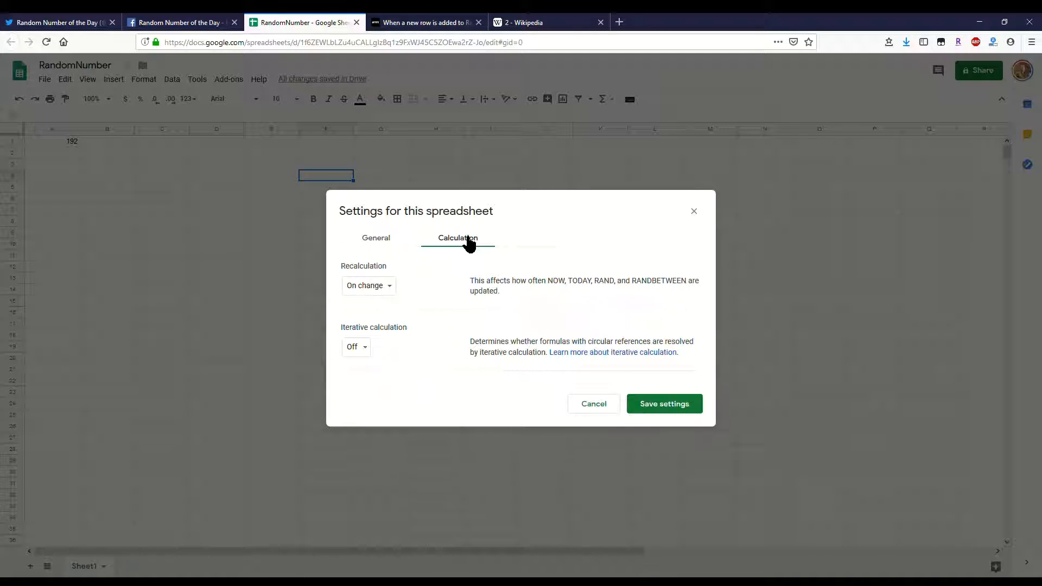
pyautogui.moveTo(570, 297); pyautogui.dragTo(469, 284)
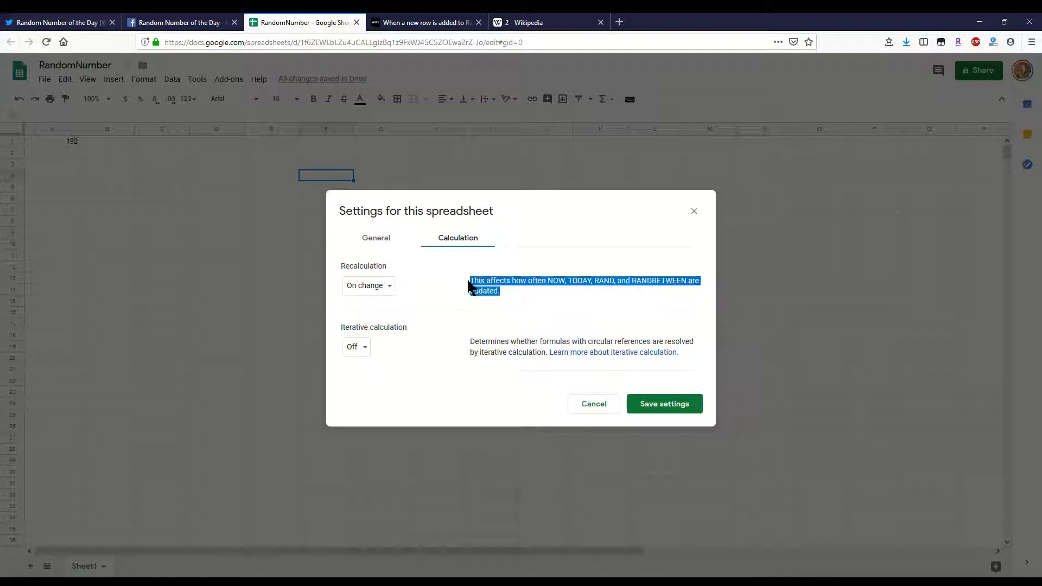
pyautogui.click(390, 286)
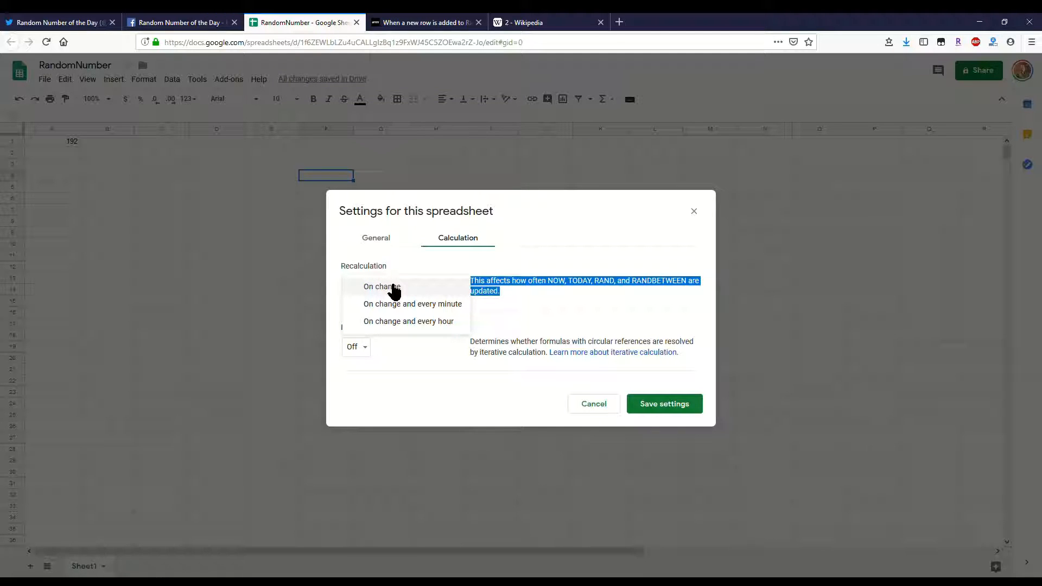
pyautogui.click(438, 324)
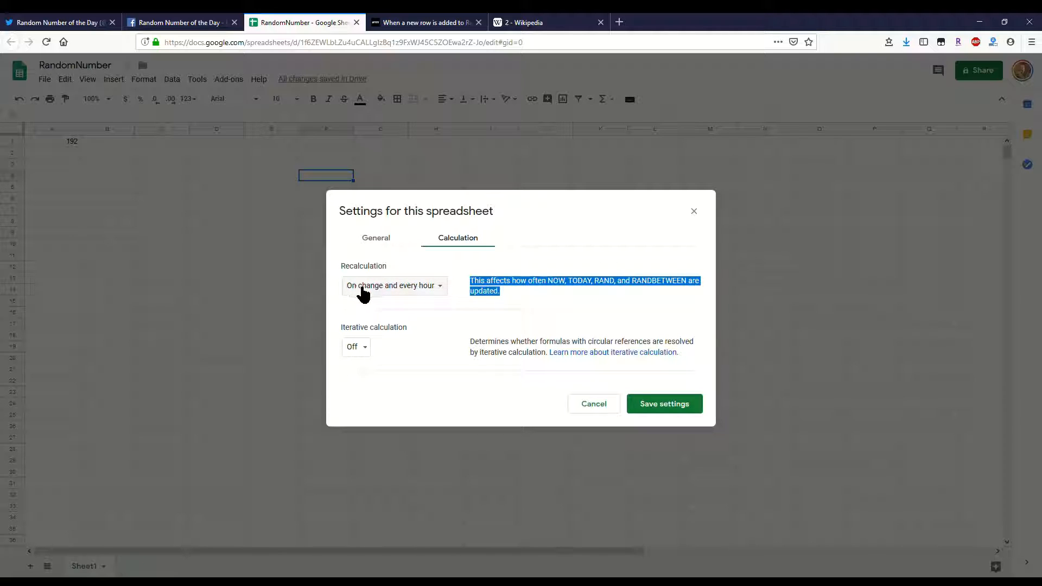
pyautogui.click(691, 410)
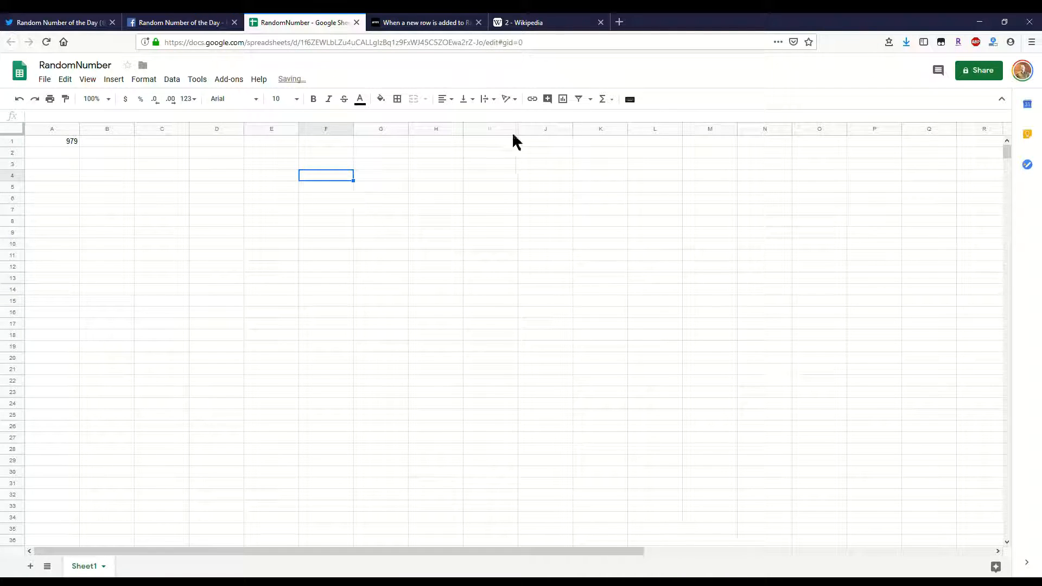